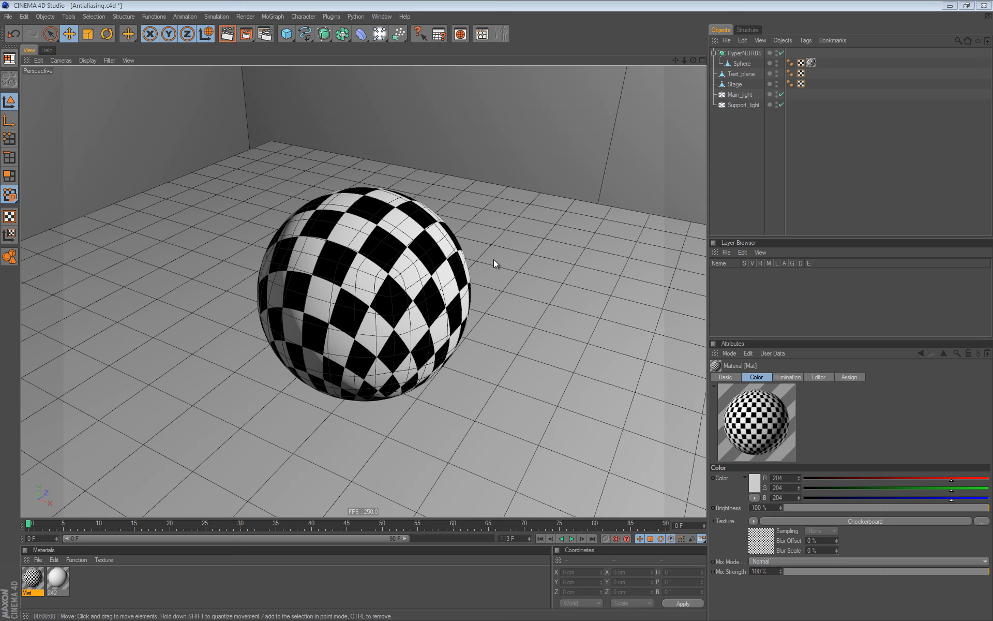
Open the Render Settings and place the window clear of the sphere in the perspective view
left_click(265, 34)
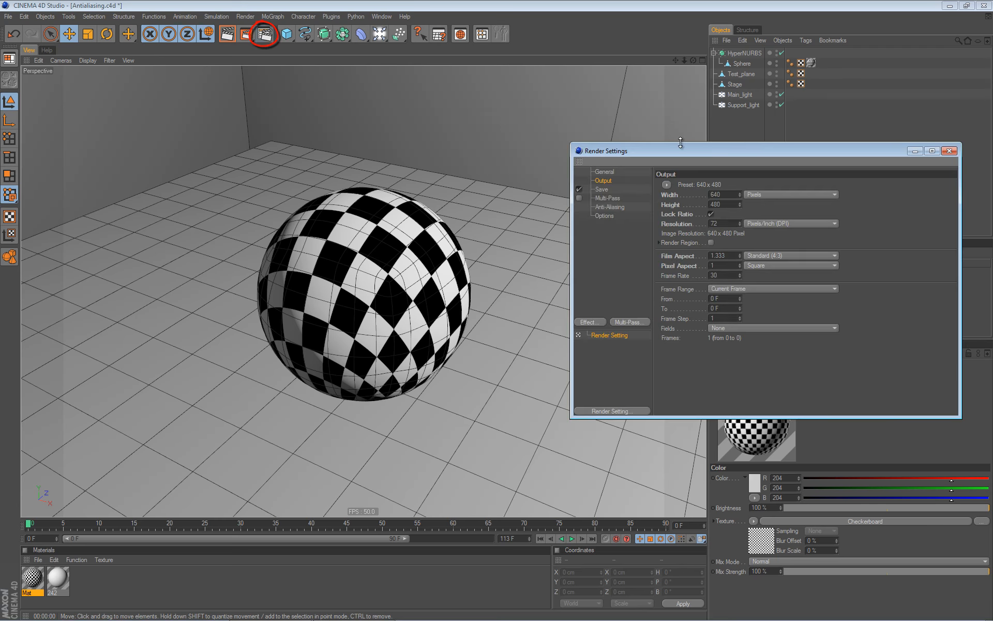
left_click_drag(698, 154, 629, 147)
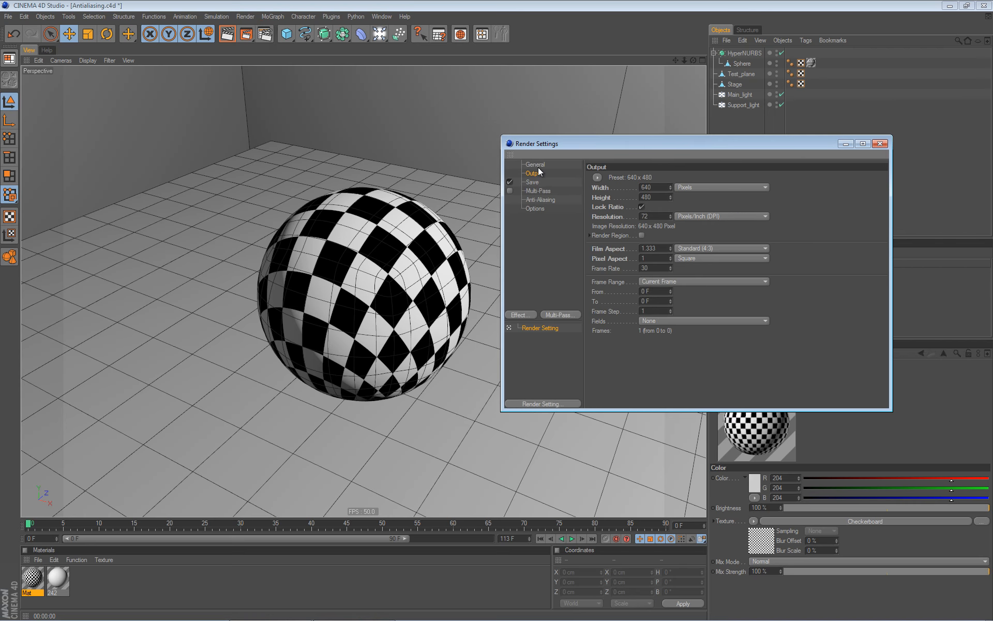
left_click_drag(656, 144, 680, 119)
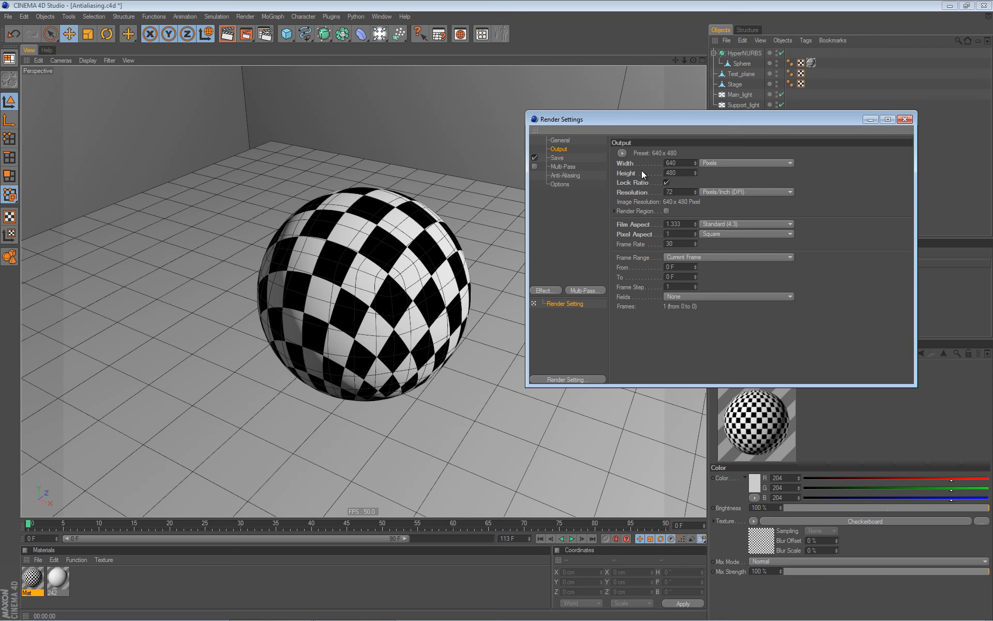
left_click_drag(645, 118, 633, 106)
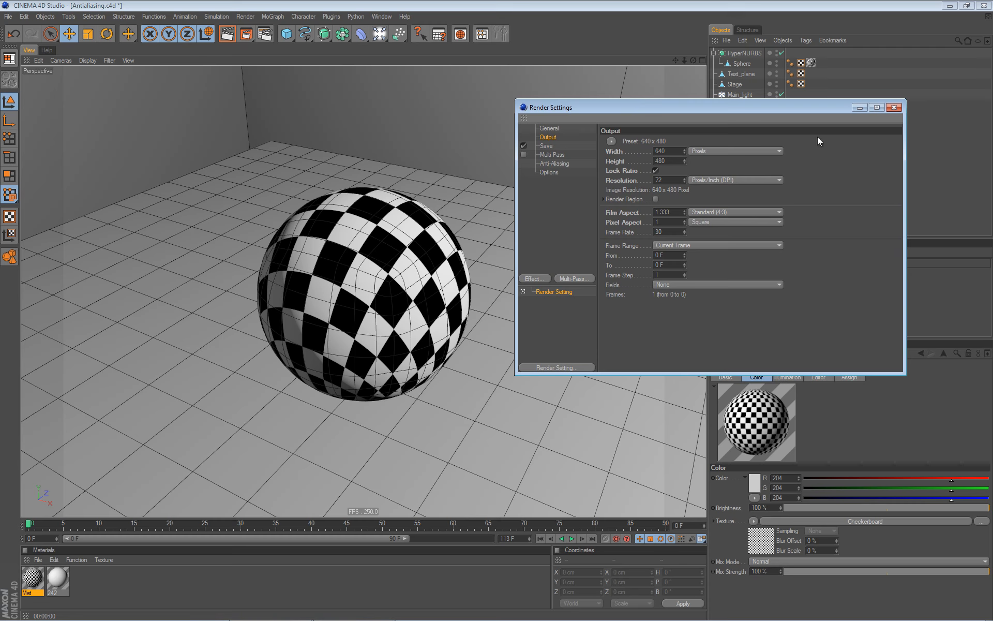
left_click_drag(827, 107, 862, 138)
Show the General render settings and turn on an interactive render region around the checkered sphere
left_click(585, 160)
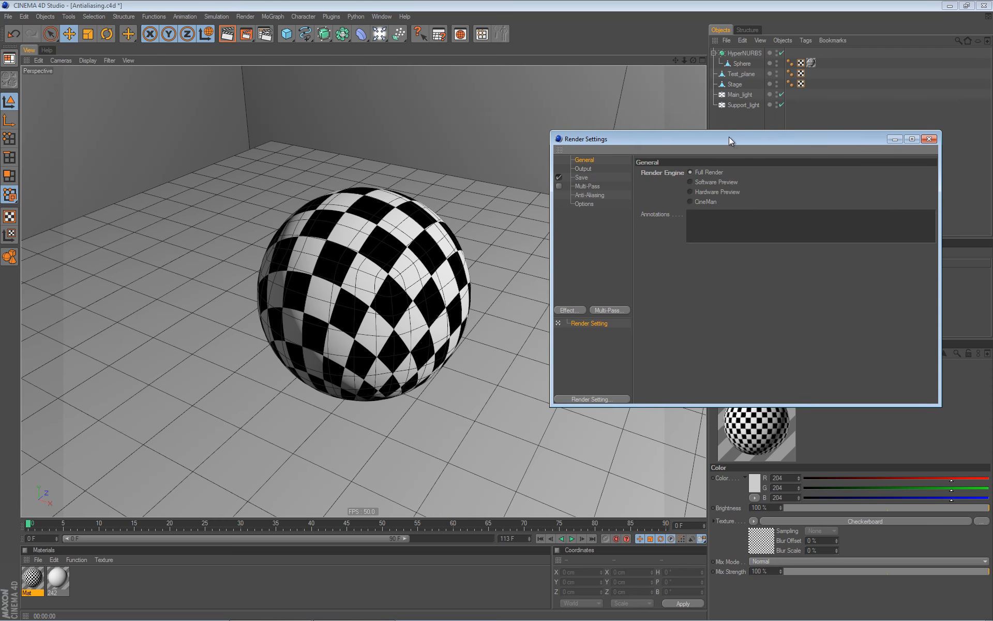
left_click_drag(728, 136, 706, 111)
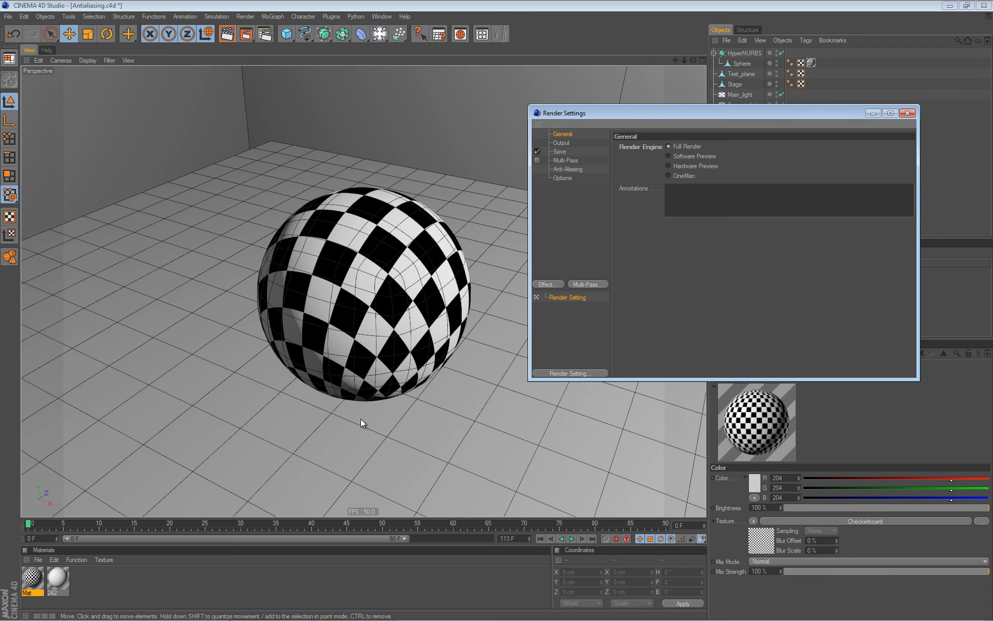
key("ctrl+r")
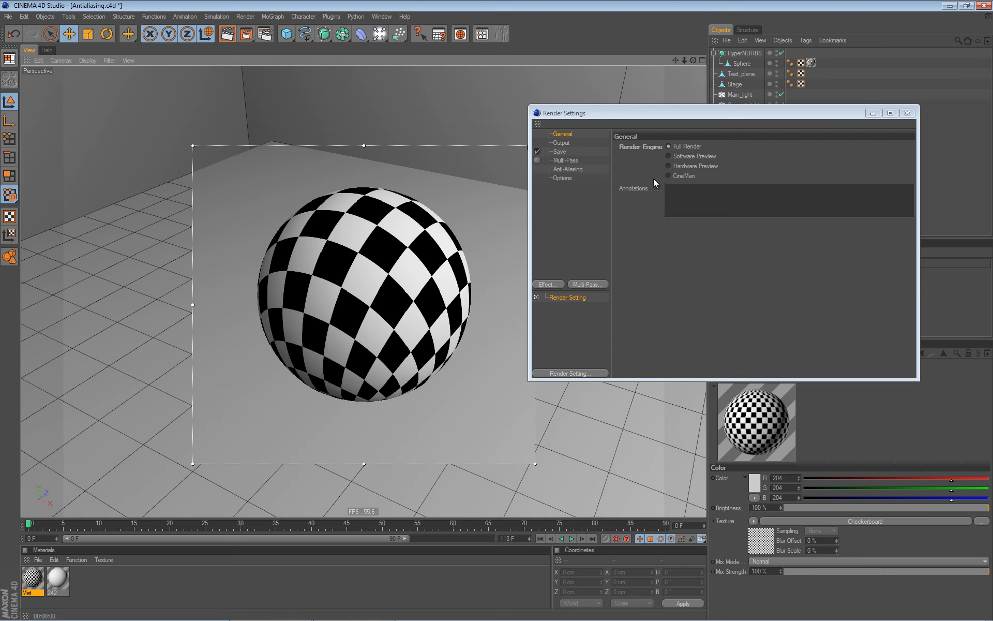
left_click_drag(663, 112, 691, 79)
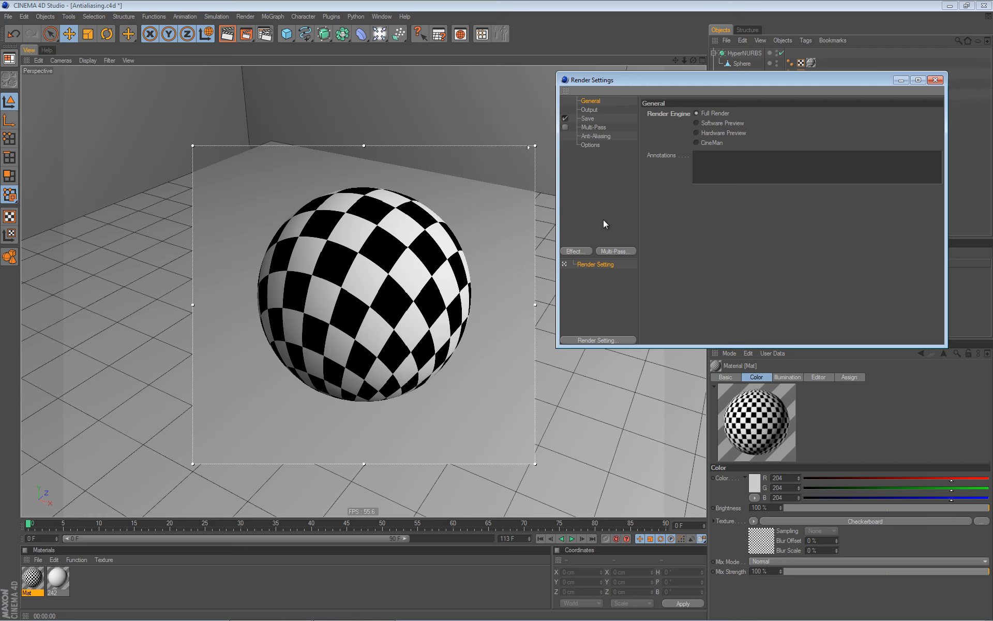
Look through the list of render effects that can be added to the render setting
left_click(583, 251)
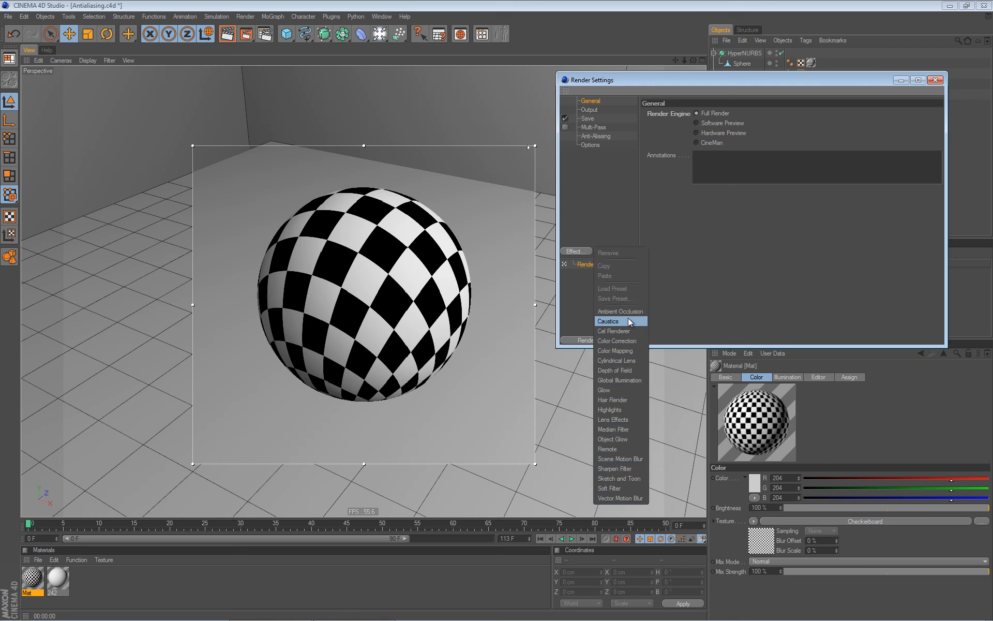
left_click(711, 232)
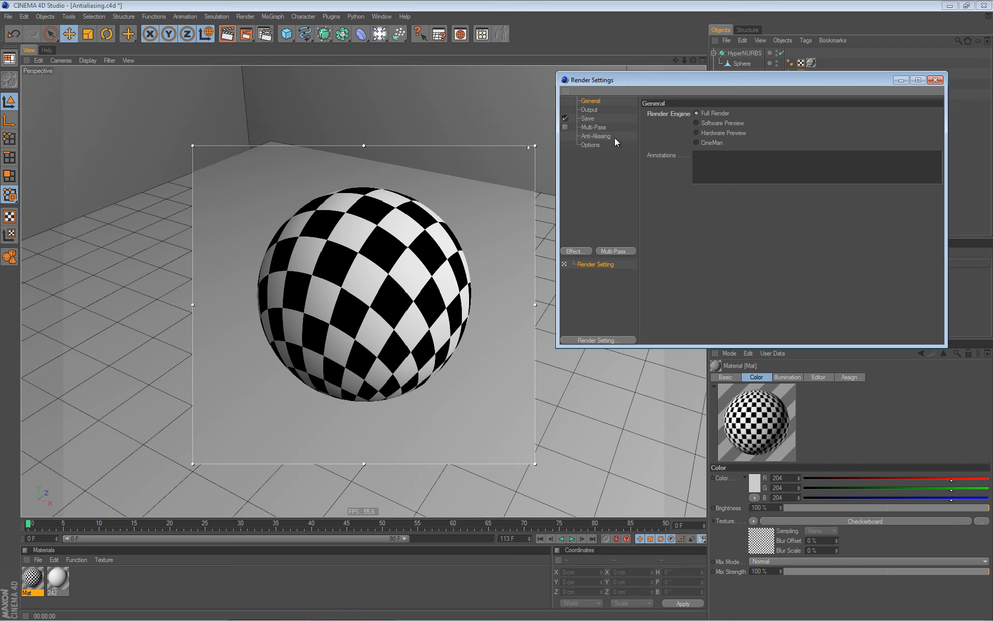
left_click(584, 251)
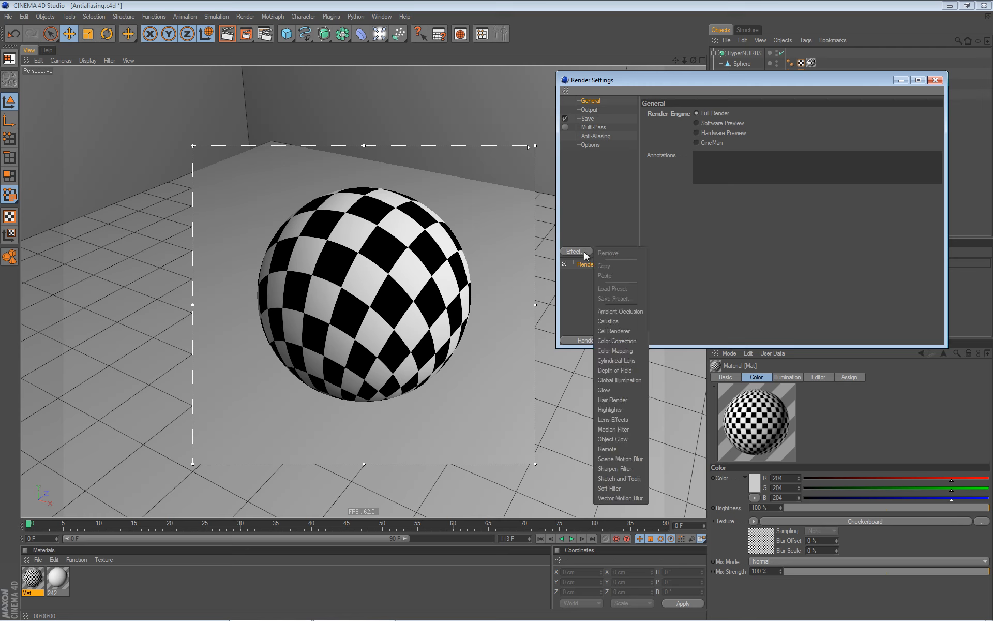
left_click(673, 169)
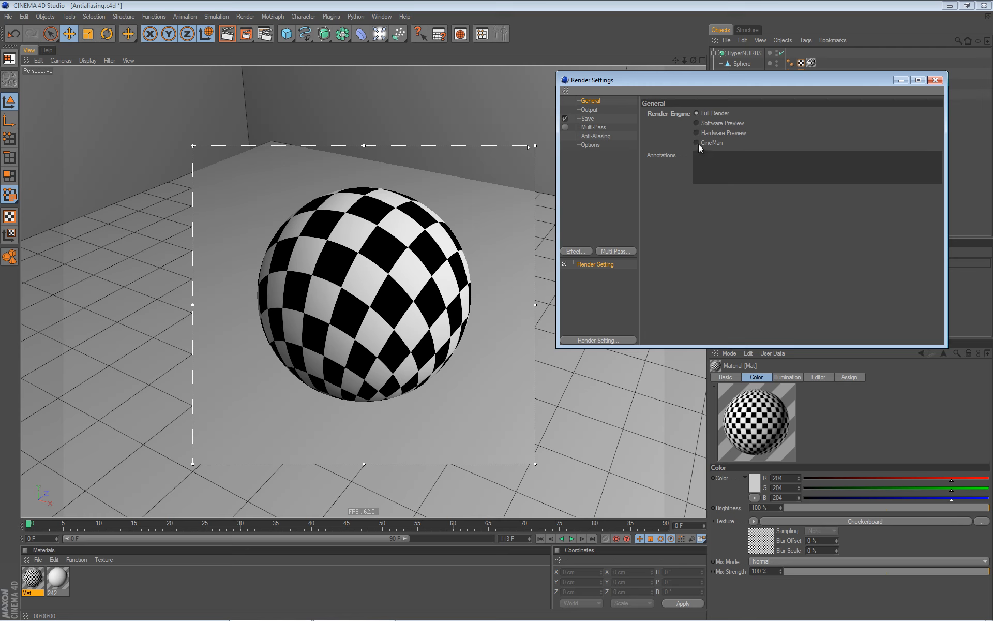
Examine the Output settings, including the units for width and height and the size preset categories
left_click(589, 110)
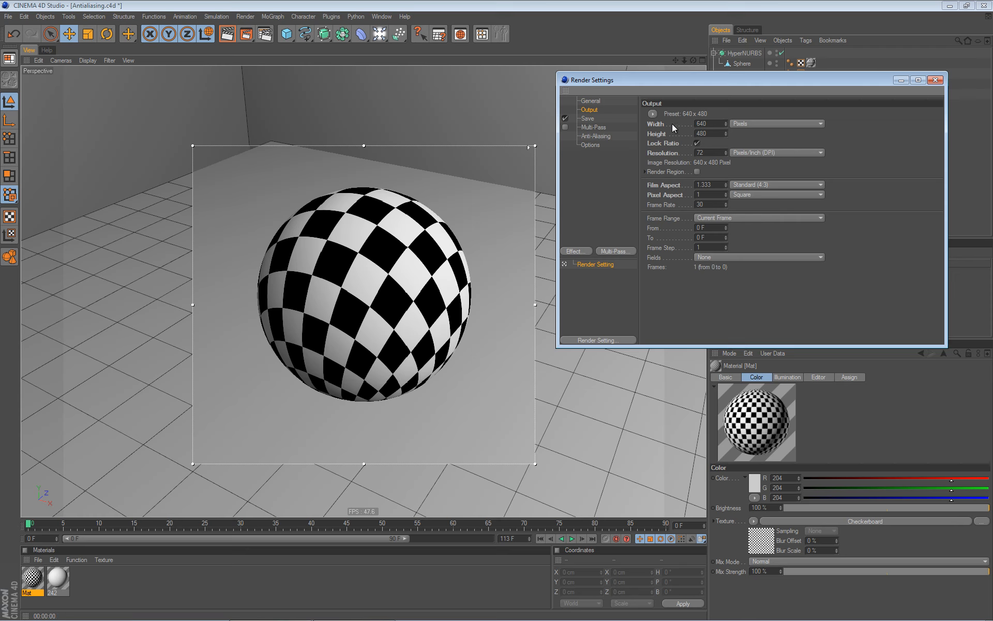
left_click(822, 123)
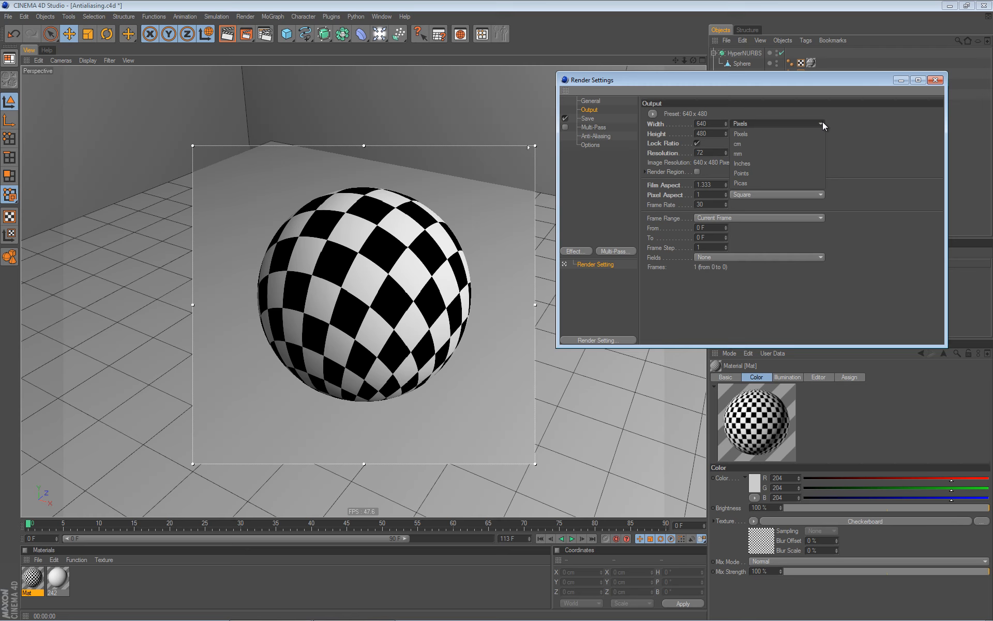
left_click(822, 123)
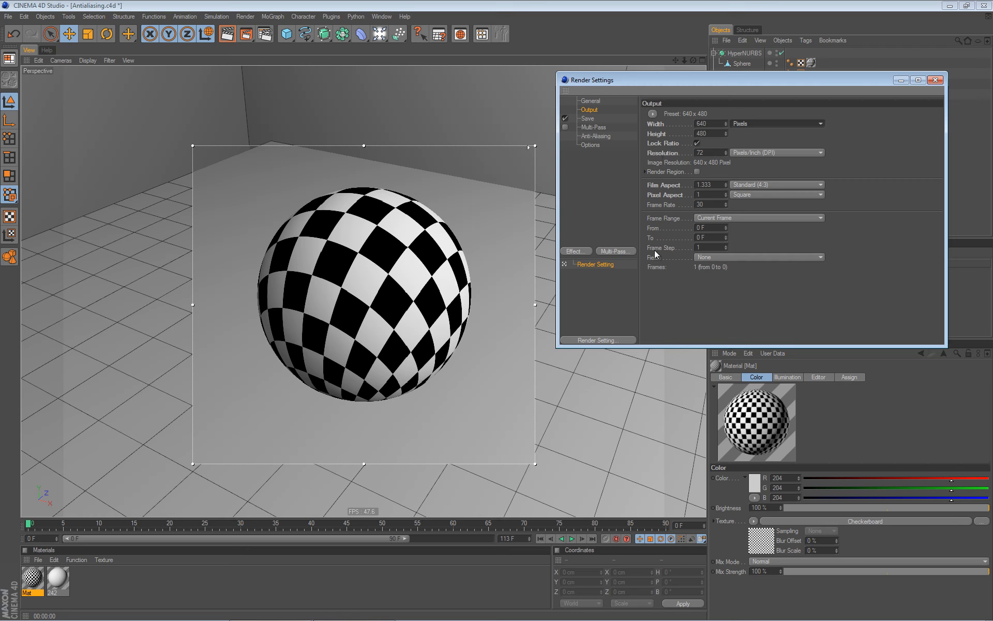
left_click(651, 113)
mouse_move(657, 127)
mouse_move(669, 148)
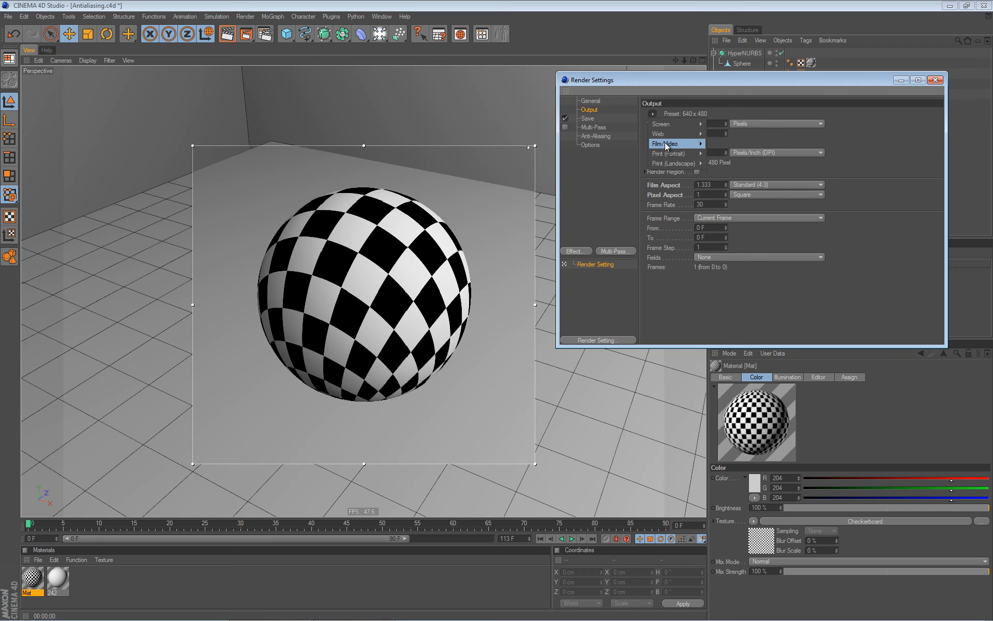
left_click(884, 133)
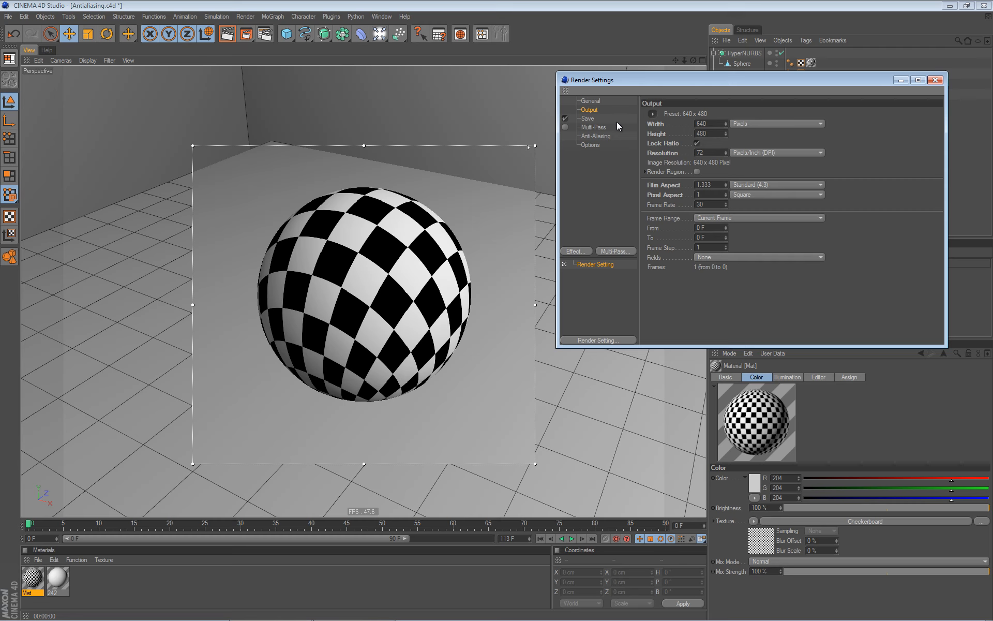
Examine the Save settings for the regular image and the Multi-Pass settings
left_click(588, 119)
mouse_move(728, 79)
left_mouse_down()
mouse_move(709, 78)
mouse_move(719, 78)
left_mouse_up()
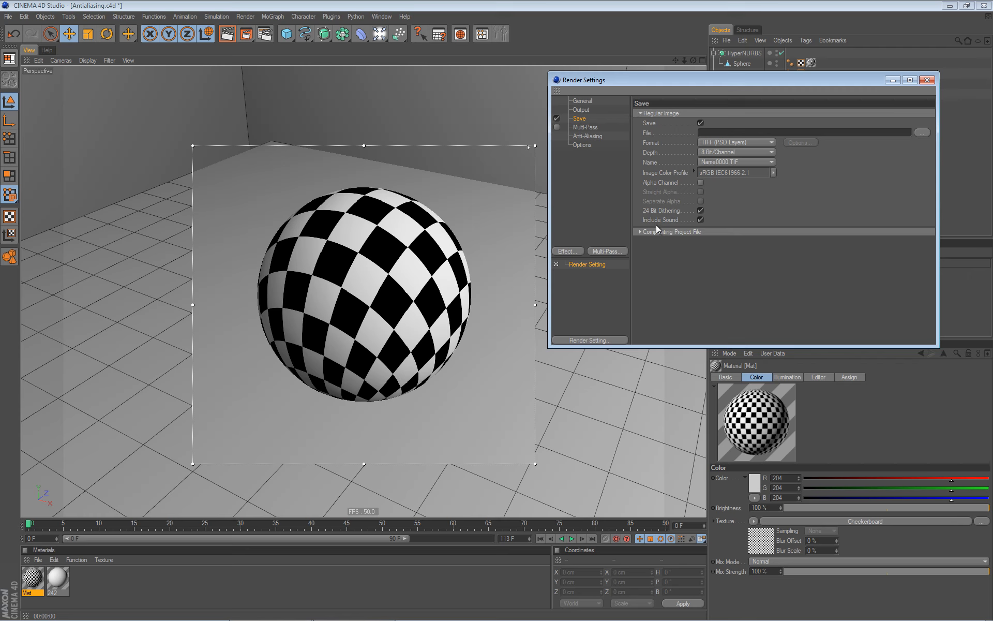
left_click(597, 127)
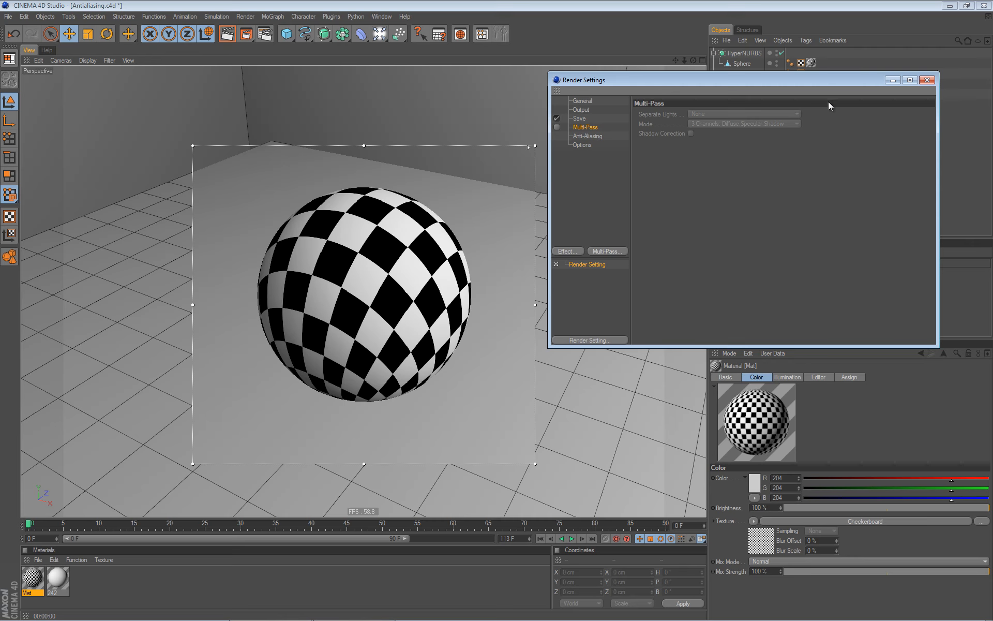
left_click_drag(694, 81, 702, 71)
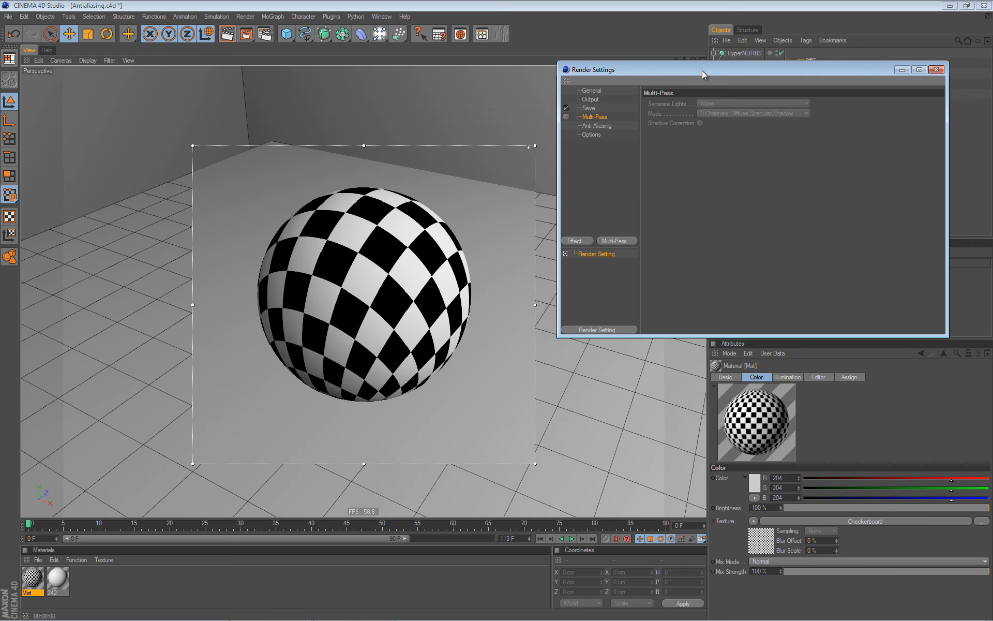
Show the Anti-Aliasing settings and render the sphere larger inside the interactive render region
left_click(601, 128)
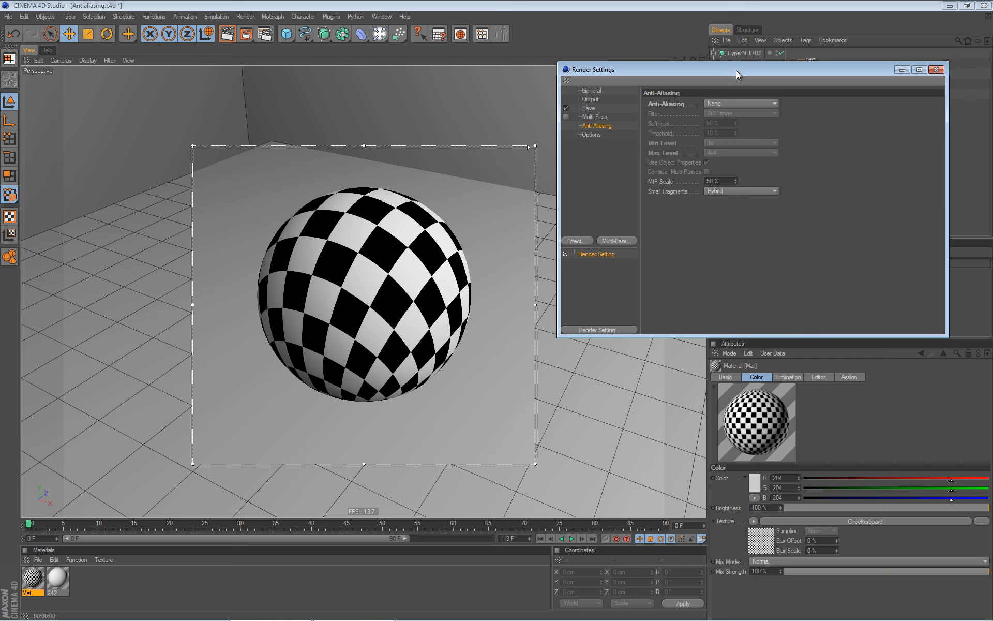
left_click_drag(737, 70, 737, 95)
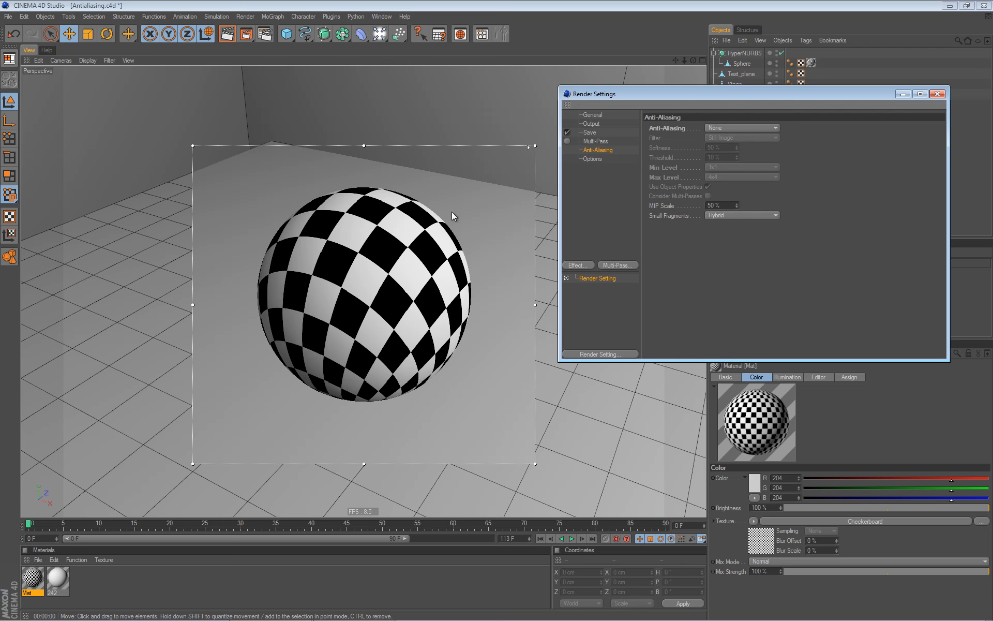
scroll(427, 239, "up", 3)
key("ctrl+r")
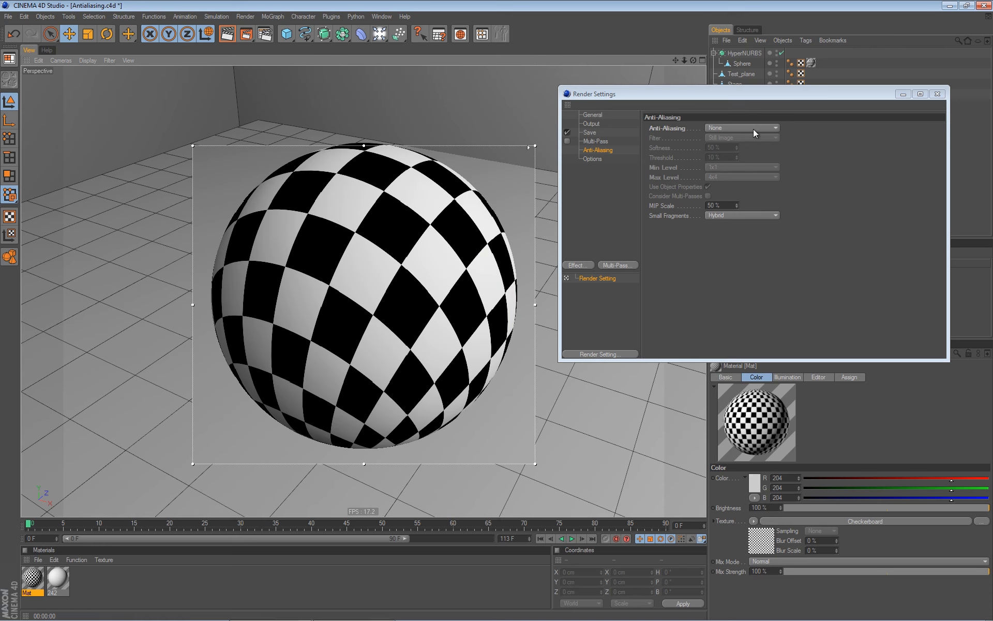
Try Best anti-aliasing with a Max Level of 16x16 and reduce the level to 4x4
left_click(754, 129)
left_click(745, 153)
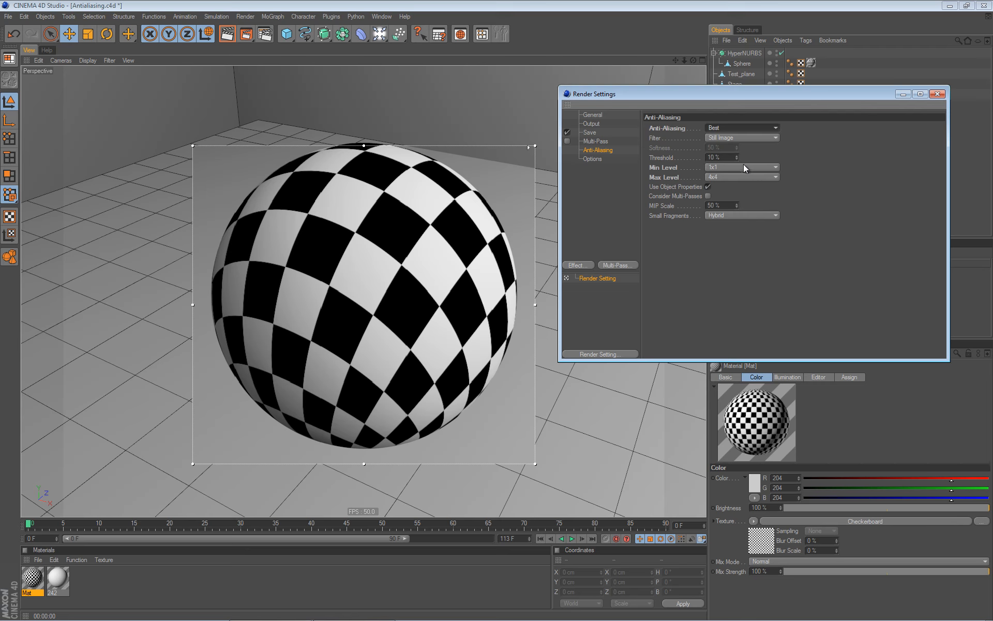
left_click(774, 175)
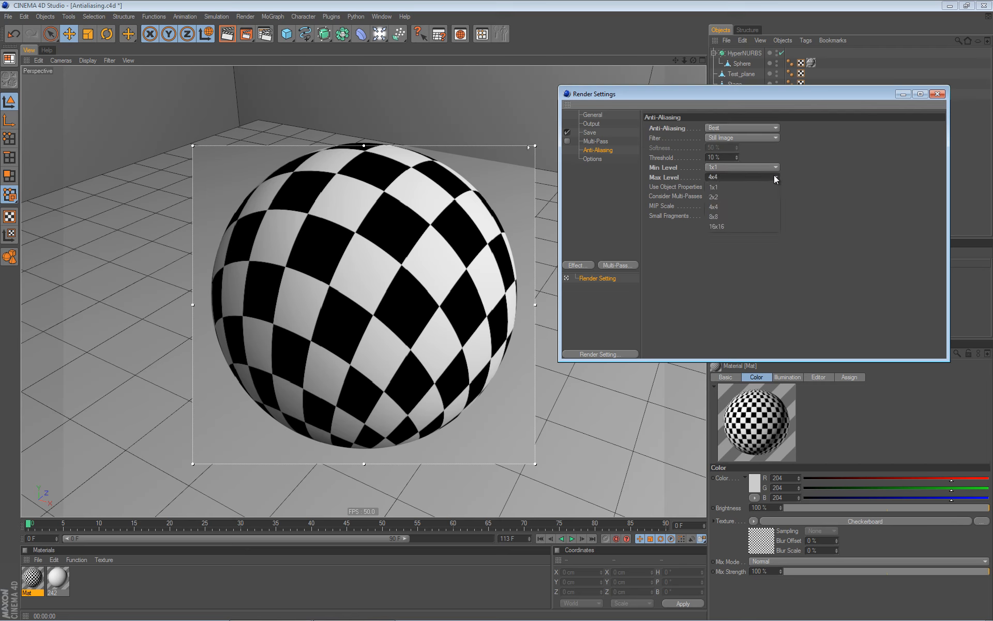
left_click(731, 224)
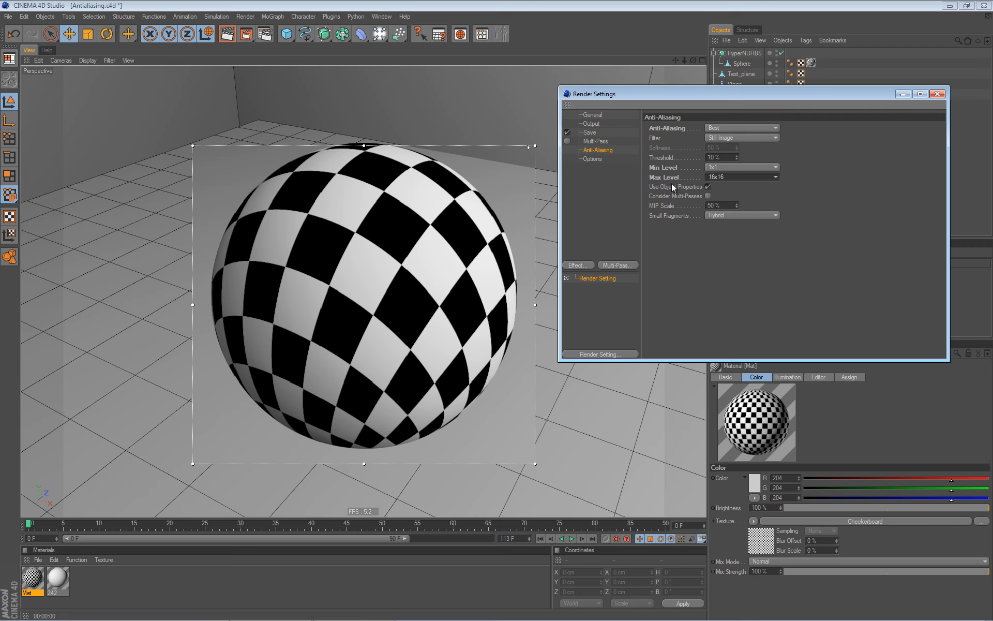
left_click(736, 176)
left_click(727, 197)
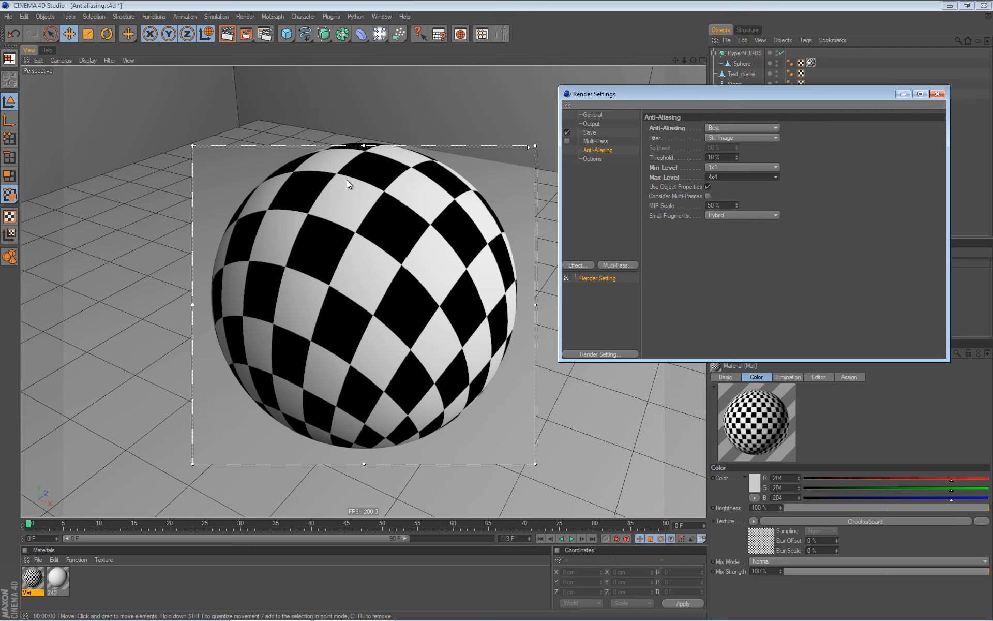
Set Anti-Aliasing to None and turn off the interactive render region
left_click(720, 128)
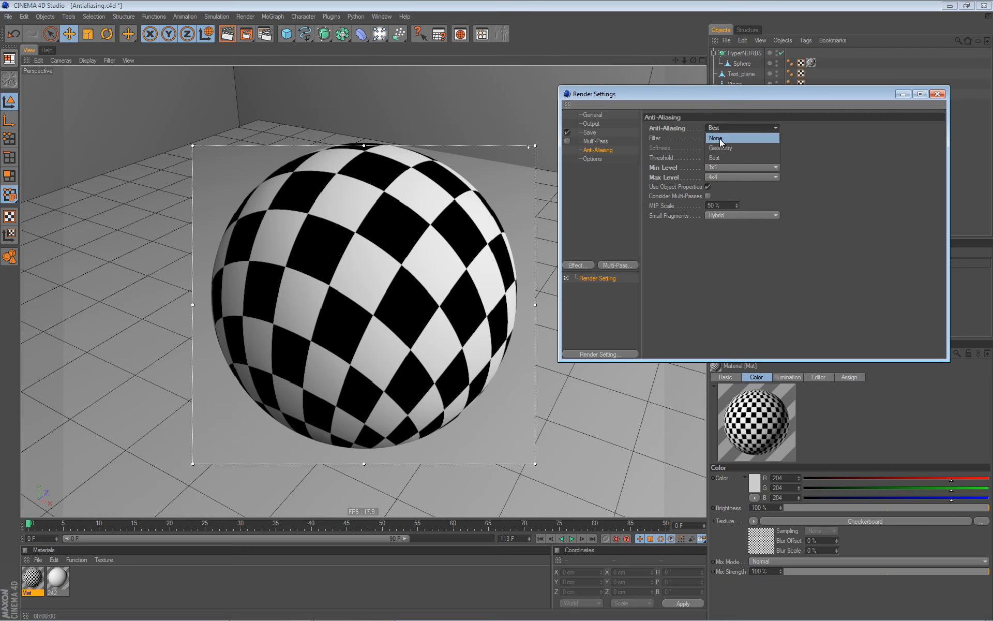
left_click(719, 139)
left_click(408, 207)
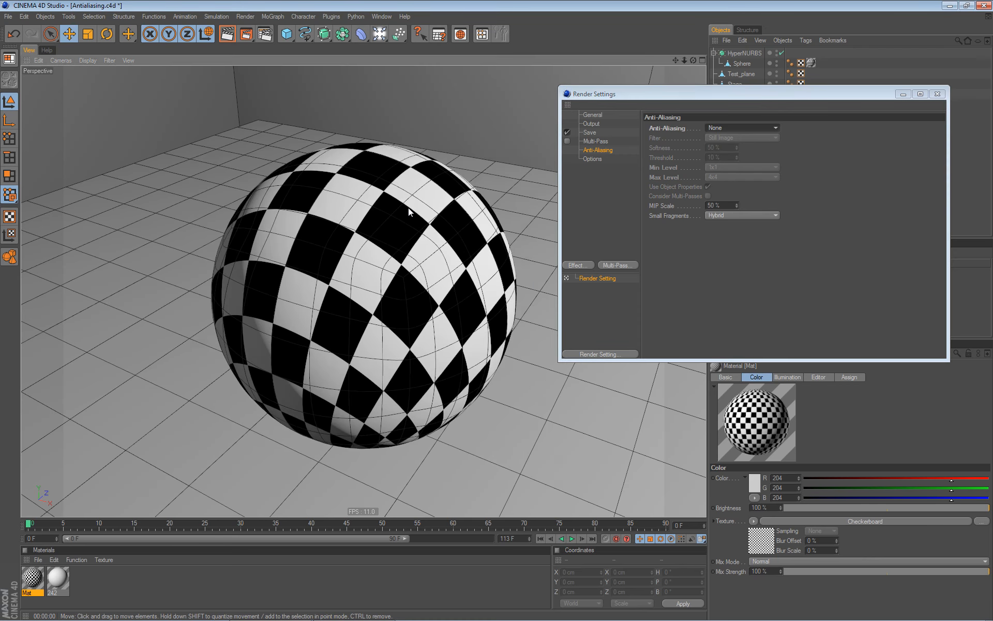
Render a close-up of the sphere's upper checkered surface to the Picture Viewer, with the settings window narrowed and kept aside
scroll(374, 238, "up", 5)
scroll(374, 238, "up", 2)
scroll(374, 238, "down", 2)
middle_click_drag(374, 238, 338, 360, "alt")
scroll(373, 212, "up", 4)
left_click_drag(397, 250, 498, 311, "alt")
scroll(497, 311, "up", 3)
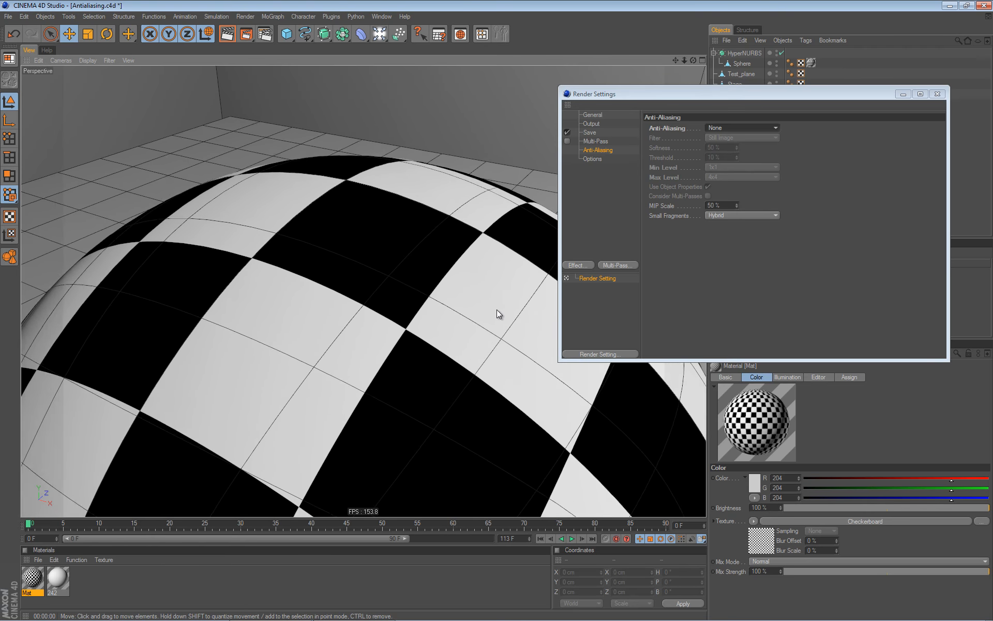
left_click_drag(815, 95, 854, 85)
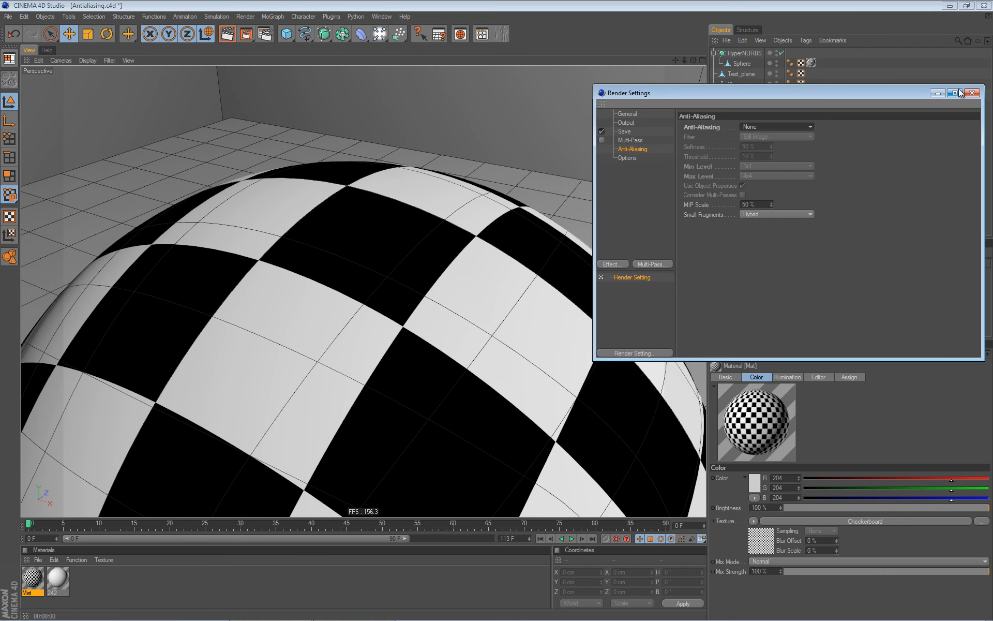
left_click_drag(986, 143, 926, 143)
left_click_drag(824, 85, 832, 76)
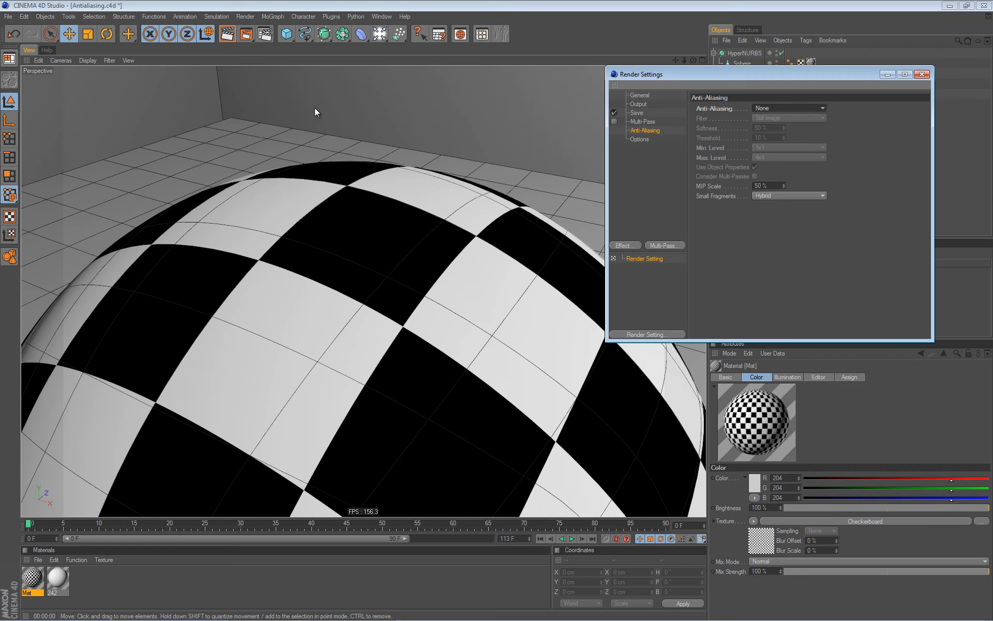
key("shift+r")
left_click_drag(666, 7, 442, 57)
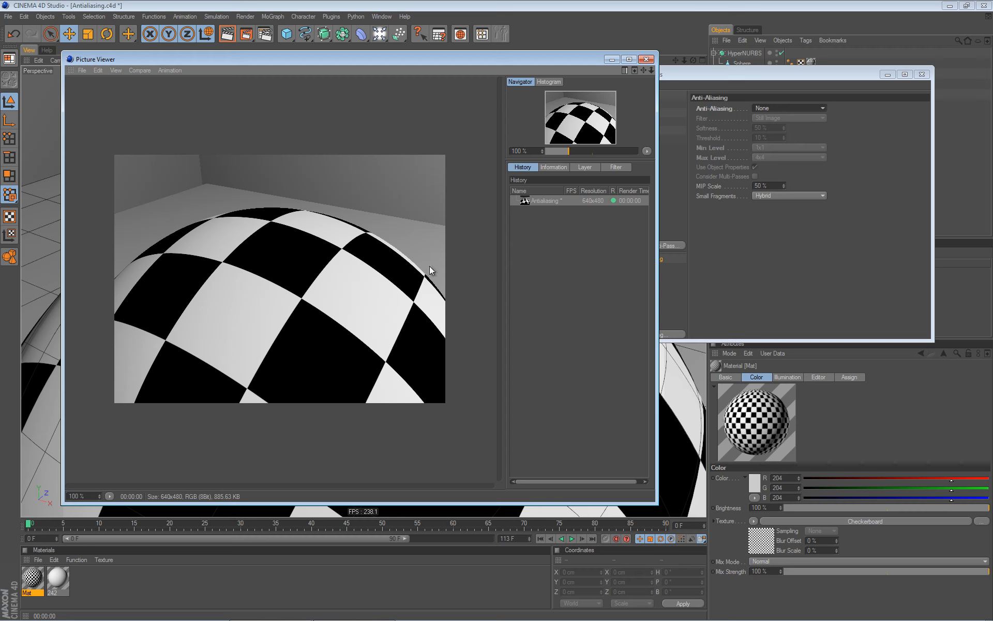
Set Anti-Aliasing to Geometry in the Render Settings
left_click(816, 108)
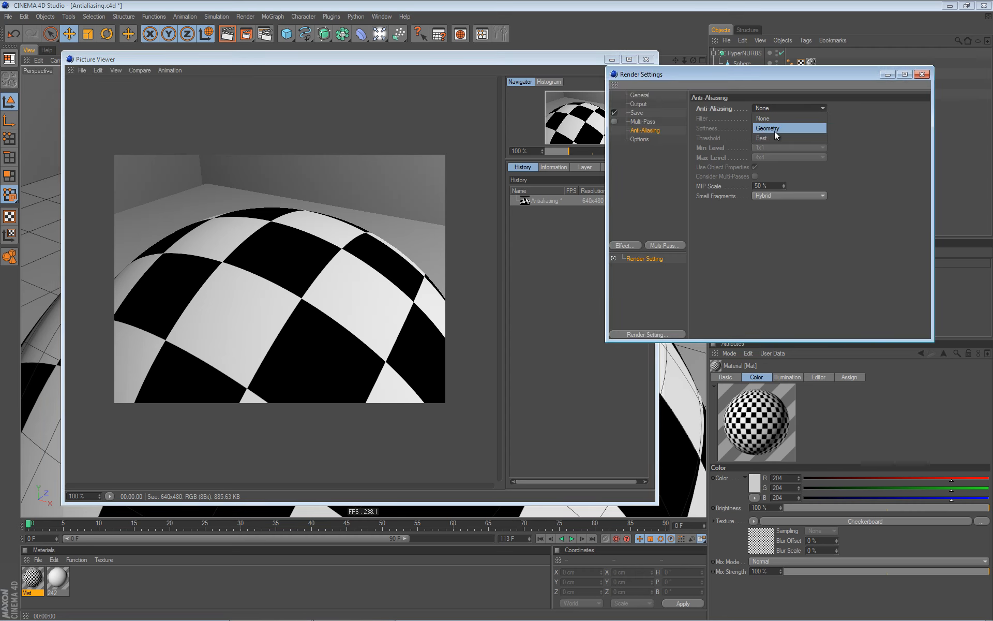
left_click(781, 130)
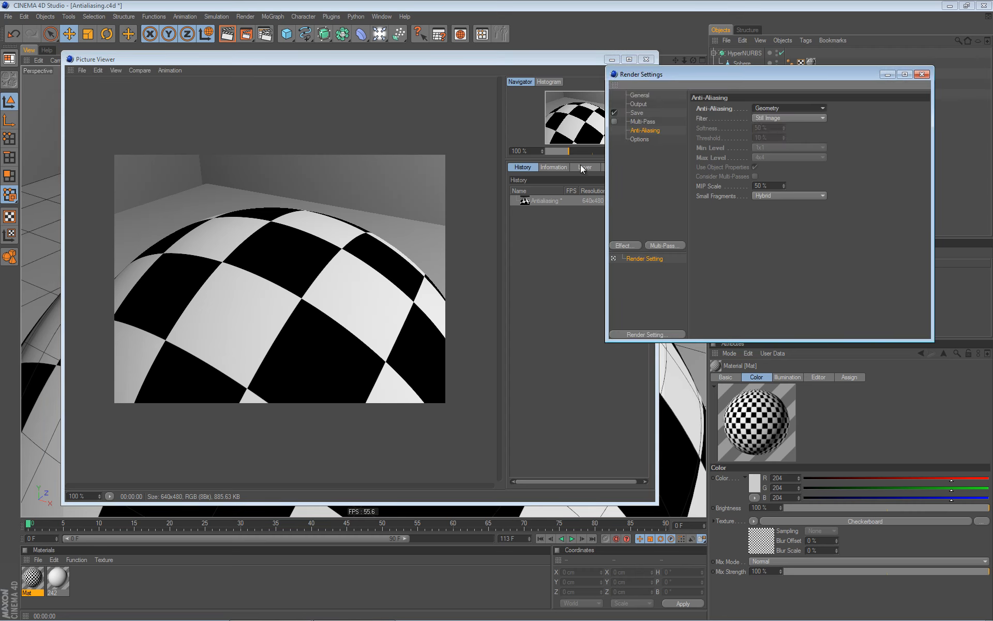
Render the sphere to the Picture Viewer with Geometry anti-aliasing, and again with Anti-Aliasing set to Best
key("shift+r")
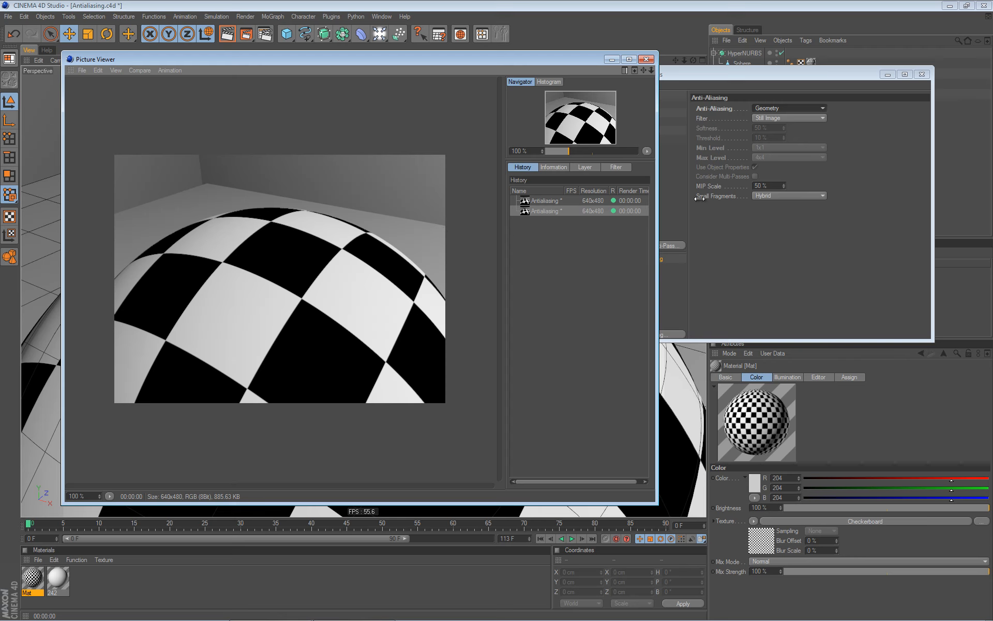
left_click(822, 109)
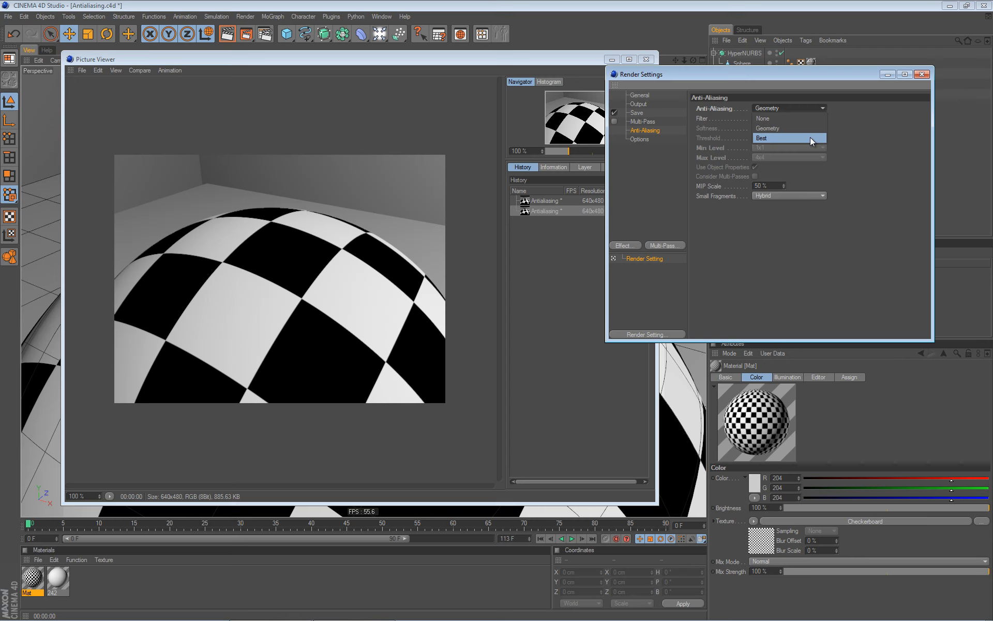
left_click(785, 137)
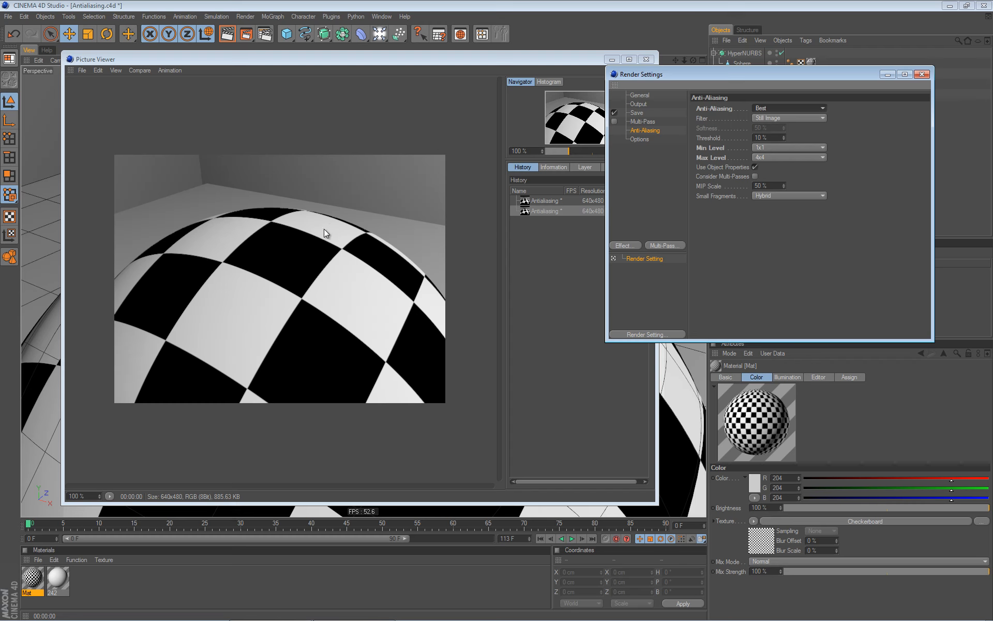
key("shift+r")
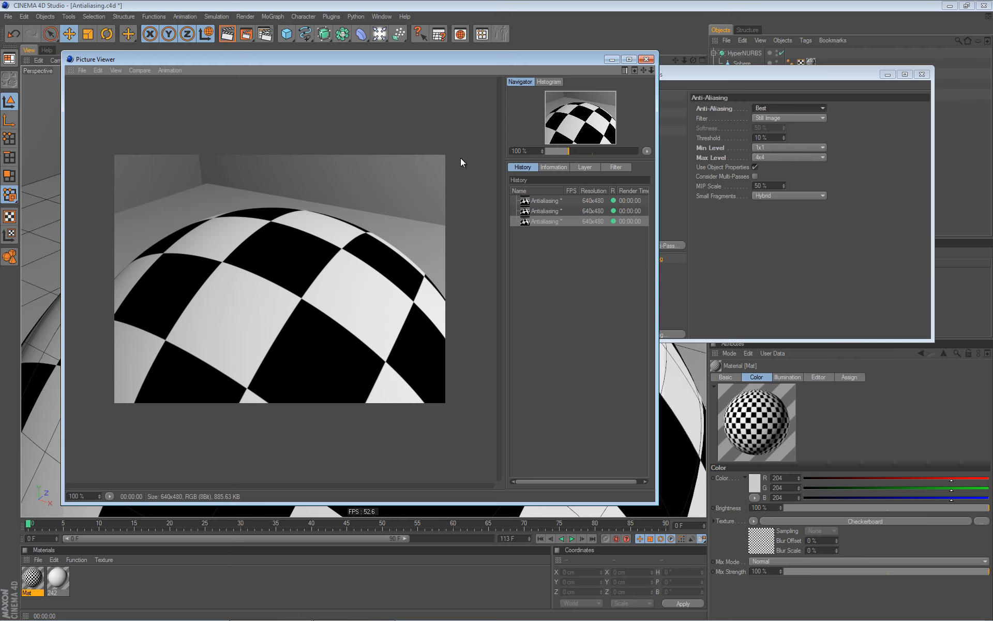
Review the available anti-aliasing Filter types and the Max Level choices, keeping Still Image and 4x4
left_click(825, 117)
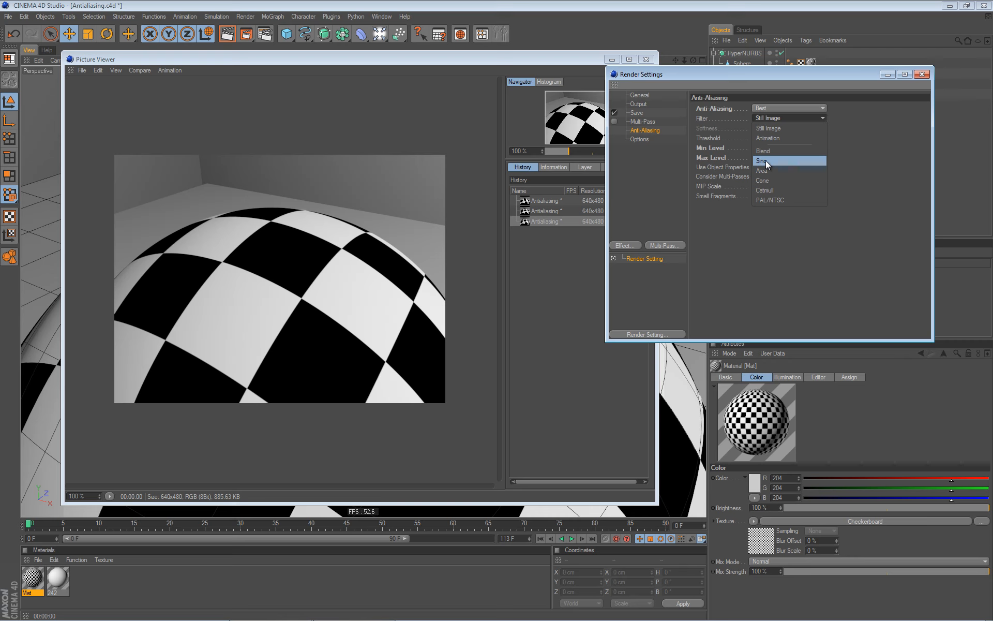
left_click(785, 119)
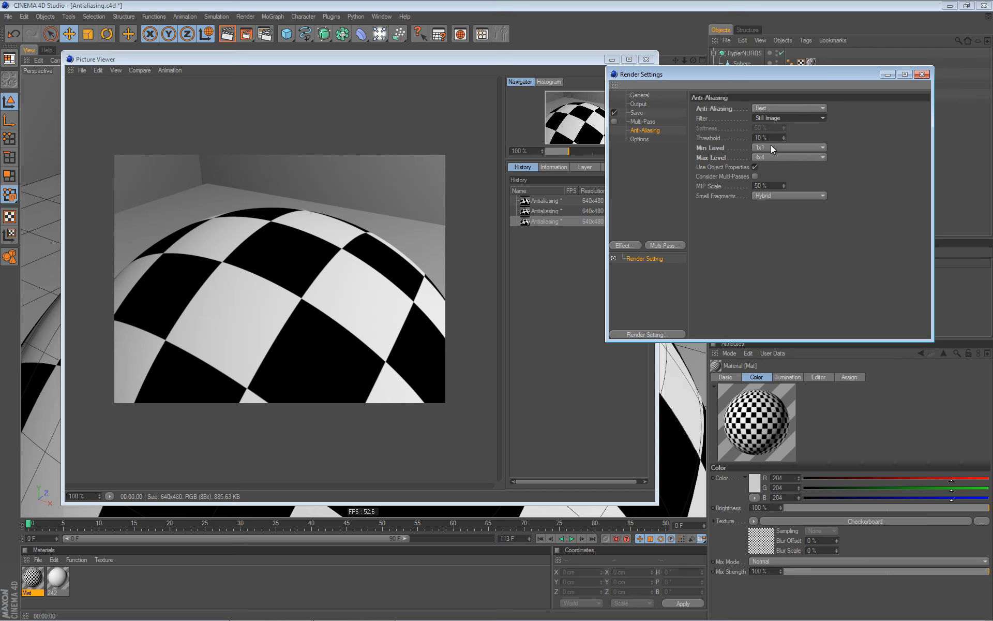
left_click(819, 158)
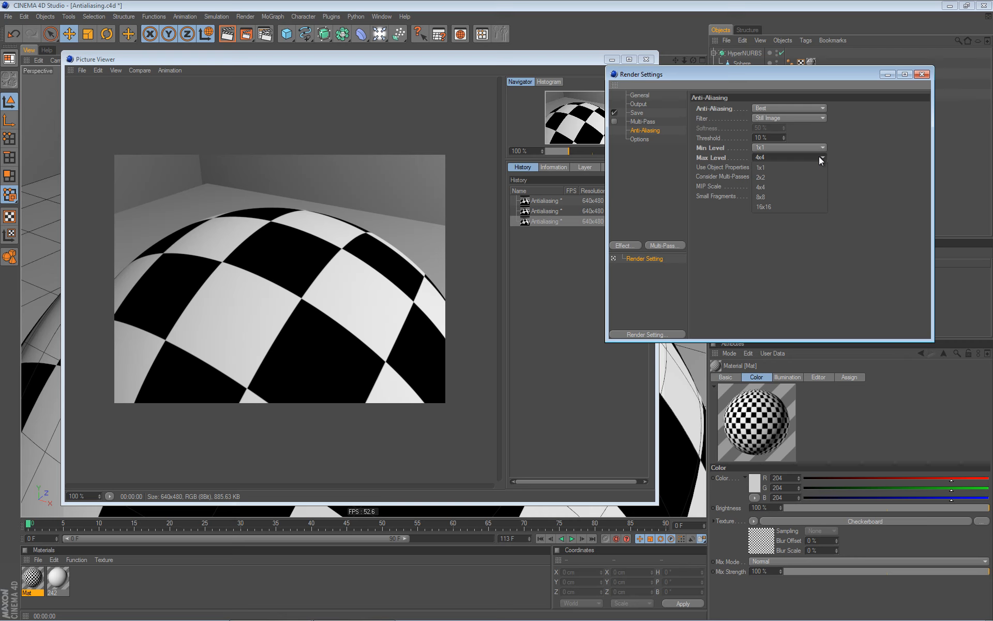
left_click(818, 157)
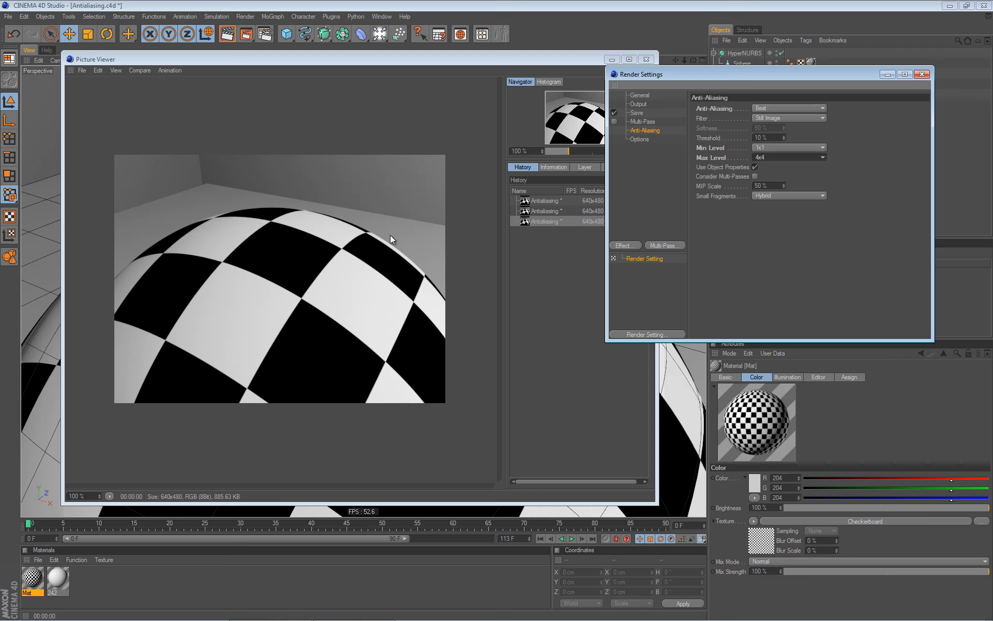
Render the sphere to the Picture Viewer with Max Level set to 1x1, and again with 2x2
left_click(782, 156)
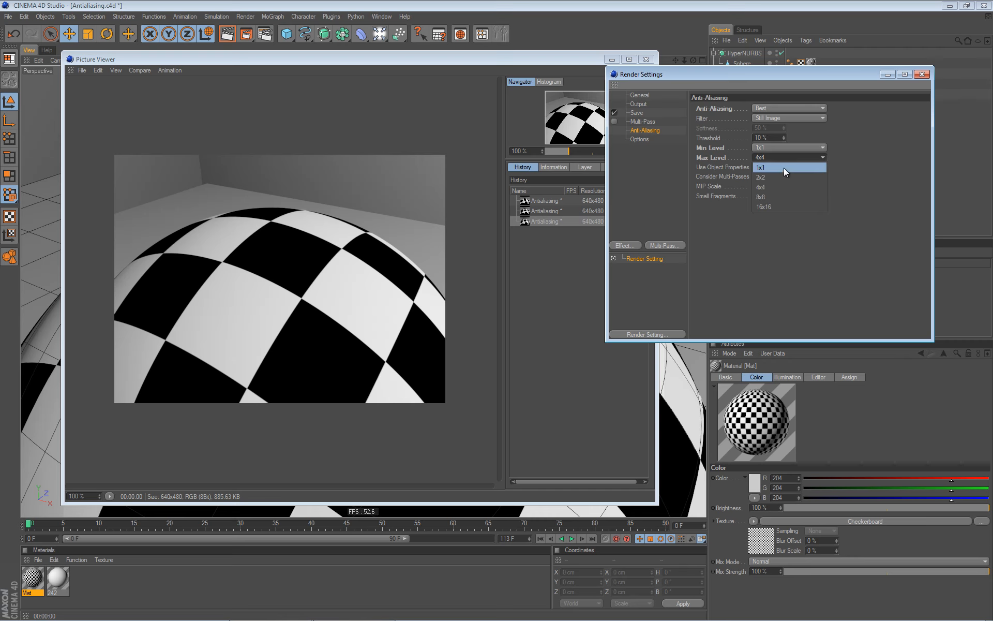
left_click(784, 169)
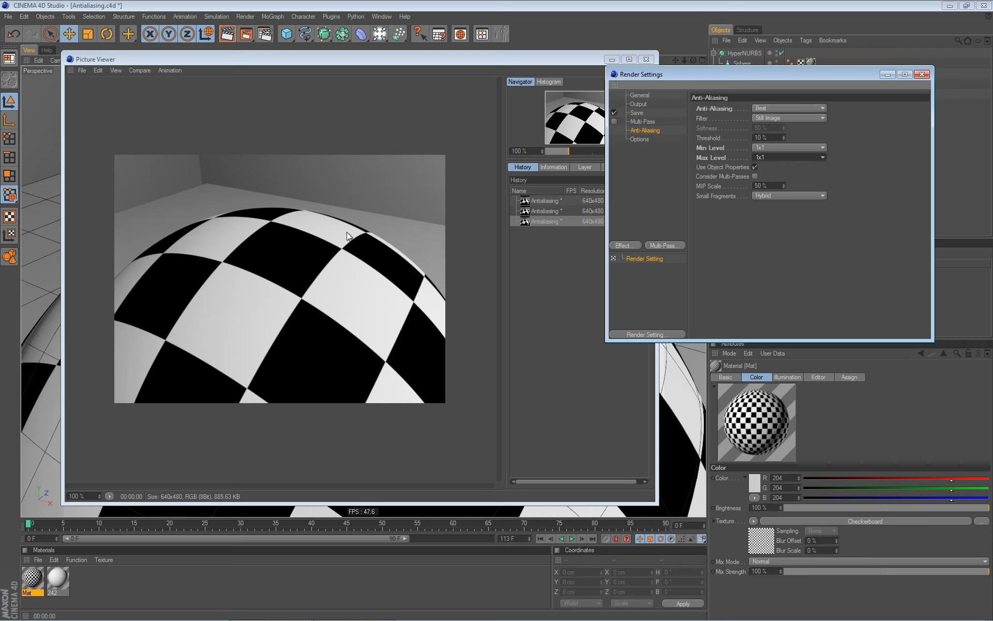
key("shift+r")
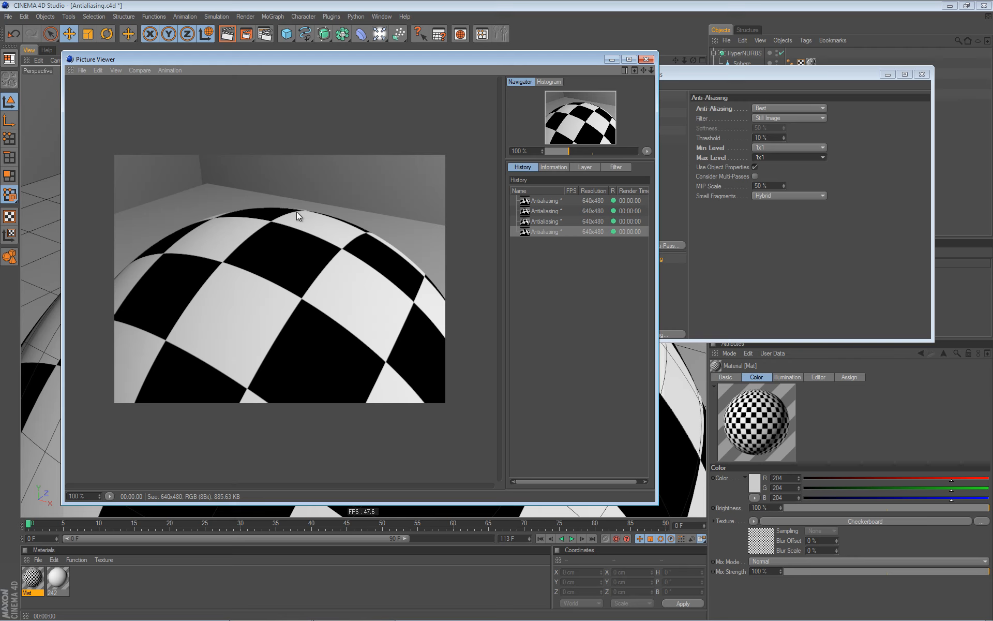
left_click(807, 158)
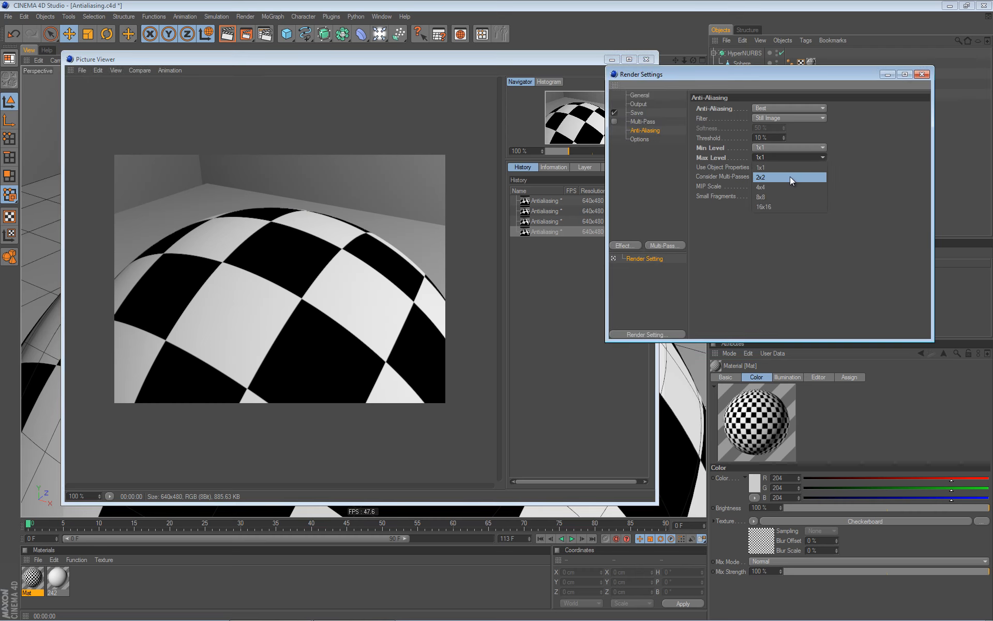
left_click(790, 176)
key("shift+r")
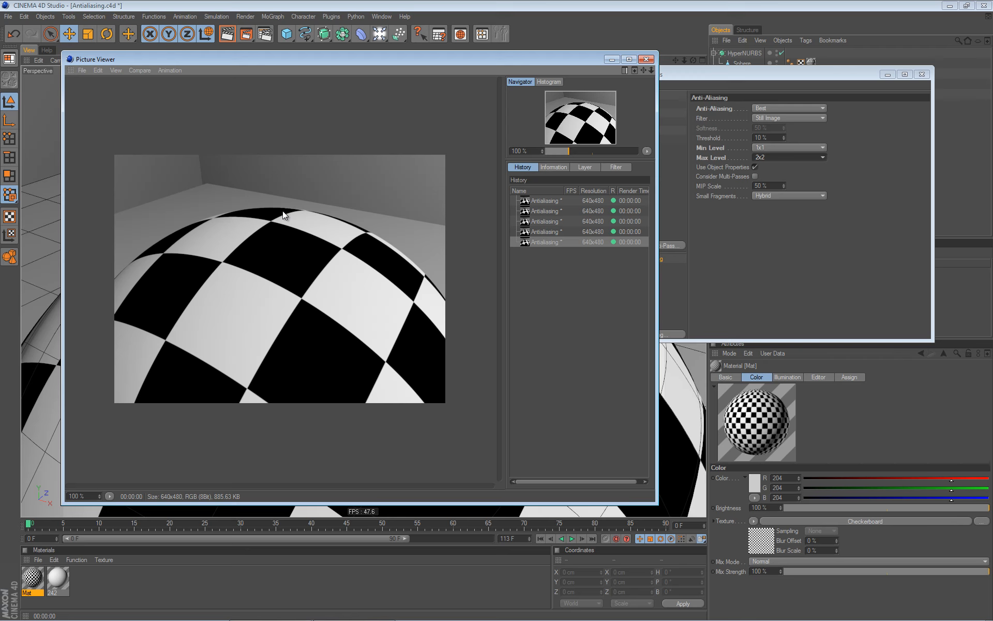
Set the anti-aliasing Max Level to 4x4 and render the sphere to the Picture Viewer
left_click(803, 157)
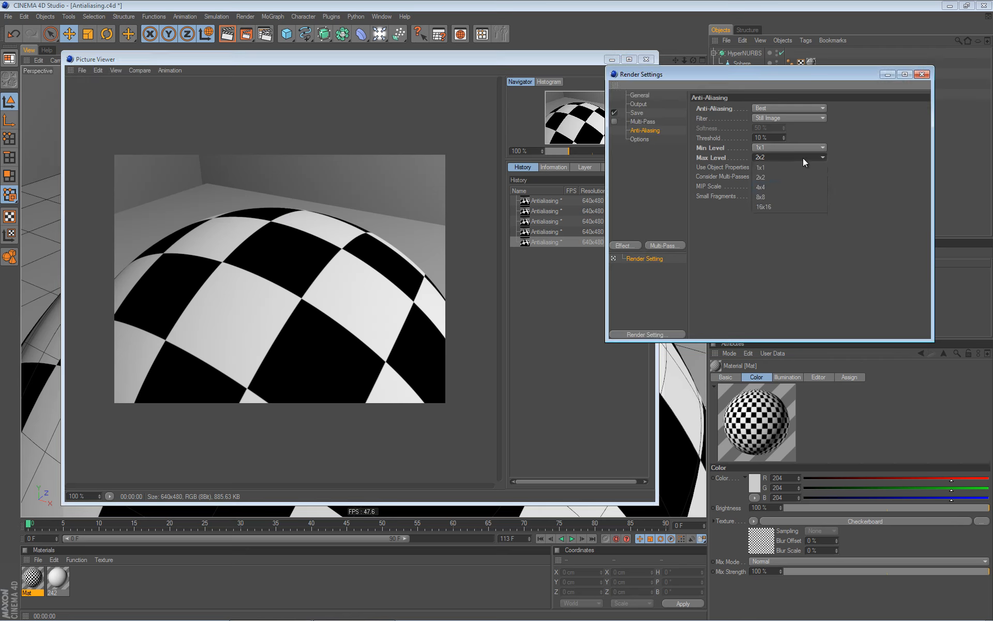
left_click(793, 184)
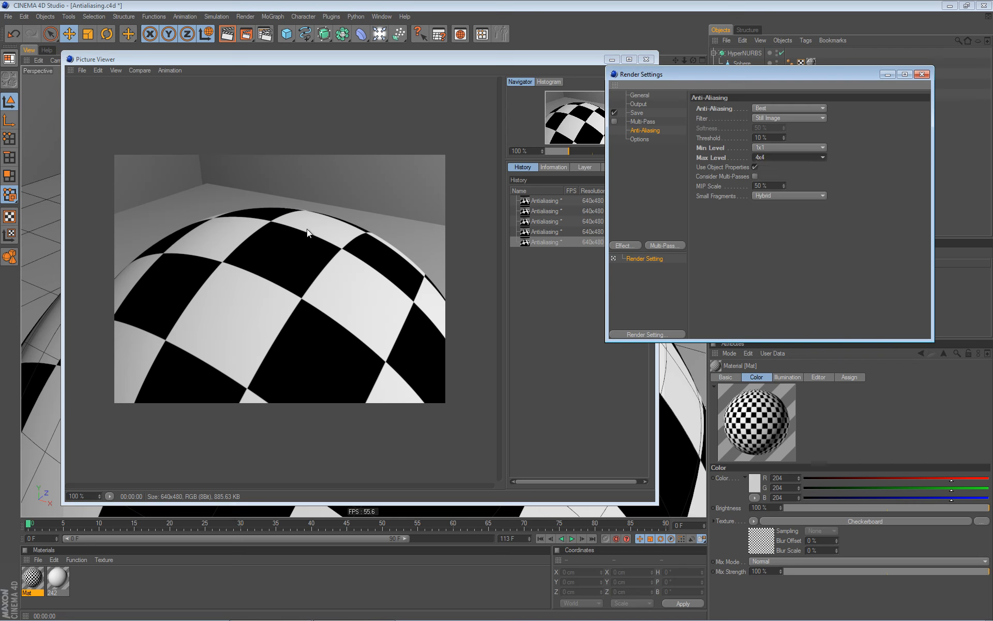
key("shift+r")
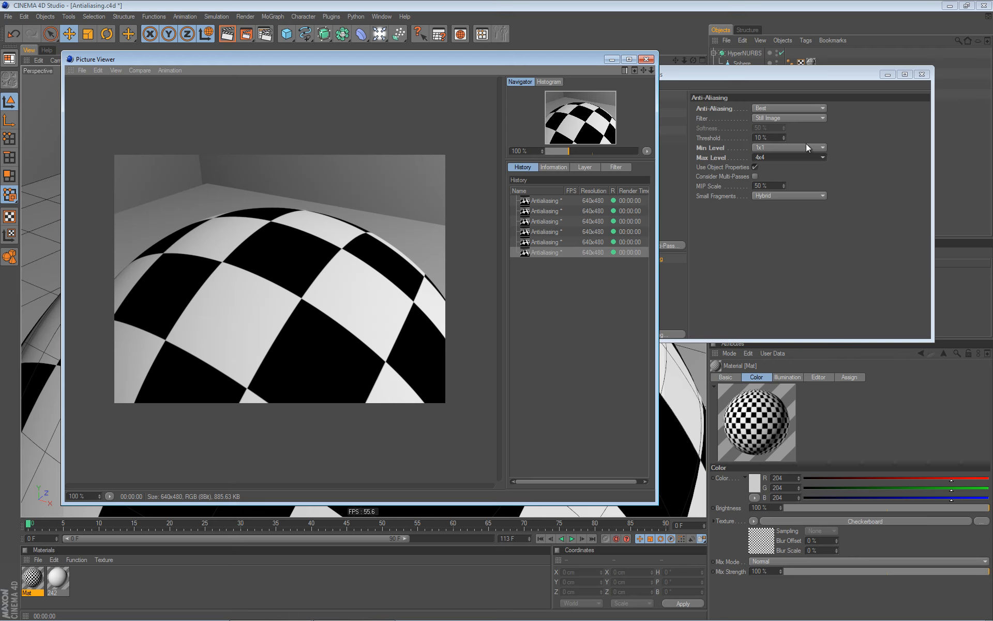
Check the sampling choices offered for Min Level and Max Level, leaving both as they are
left_click(774, 147)
left_click(777, 153)
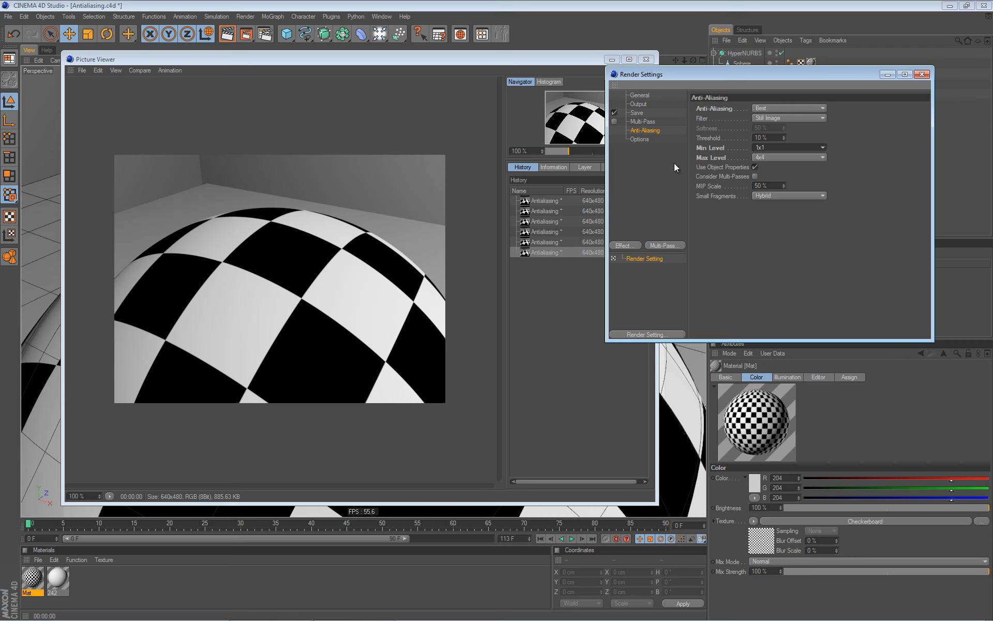
left_click(809, 156)
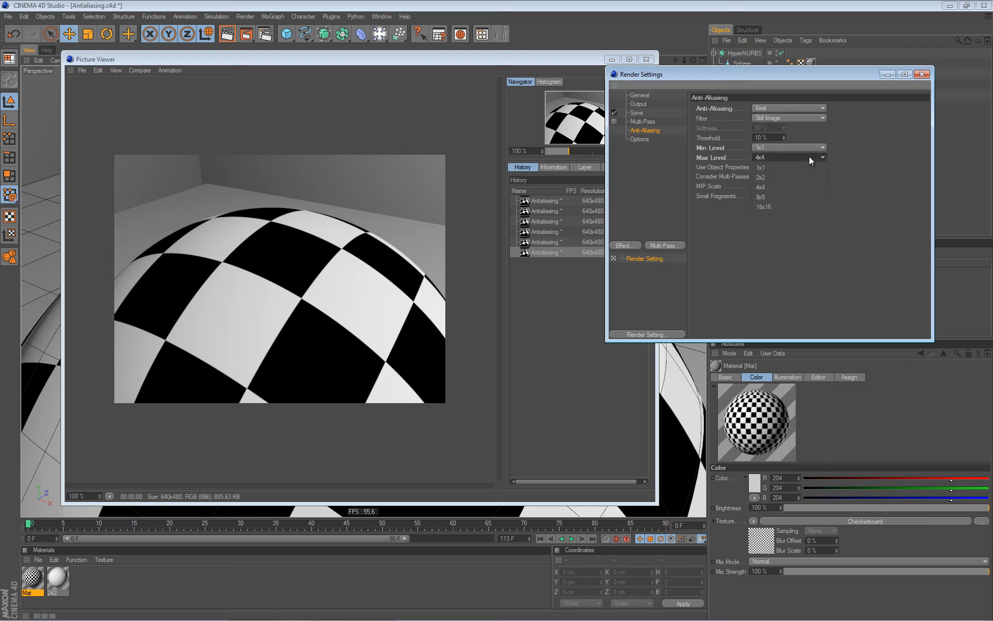
left_click(906, 196)
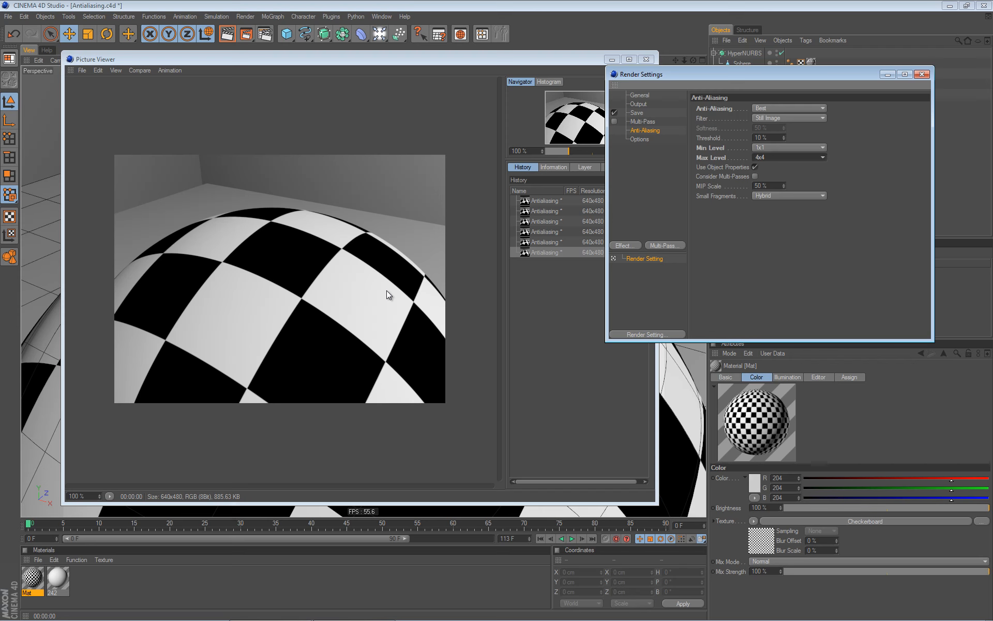
Close the Picture Viewer and Render Settings windows, and add a Compositing tag to the Sphere
left_click(647, 59)
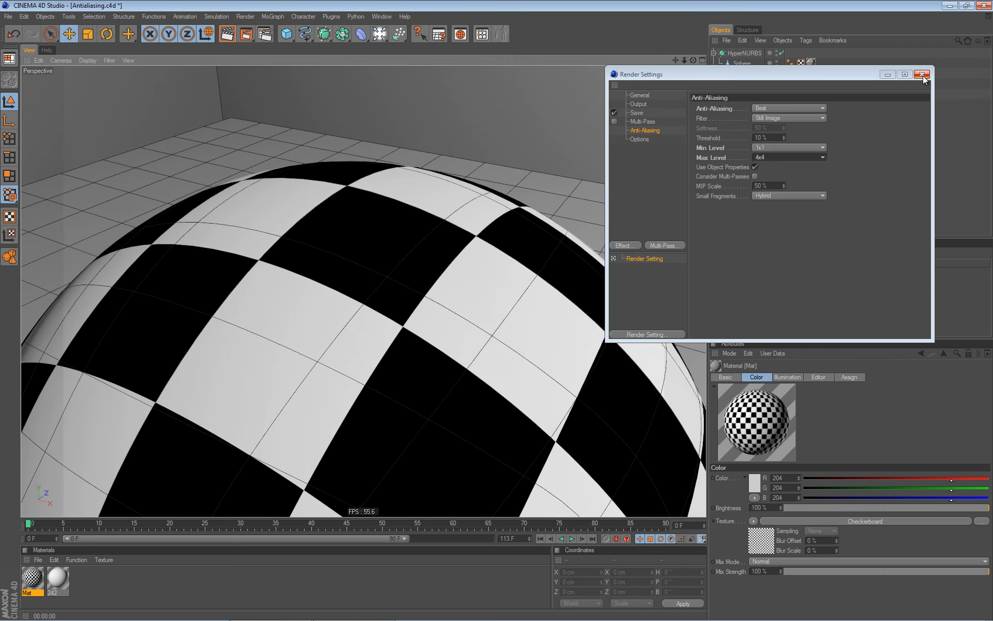
left_click(923, 75)
left_click(745, 63)
left_click(811, 41)
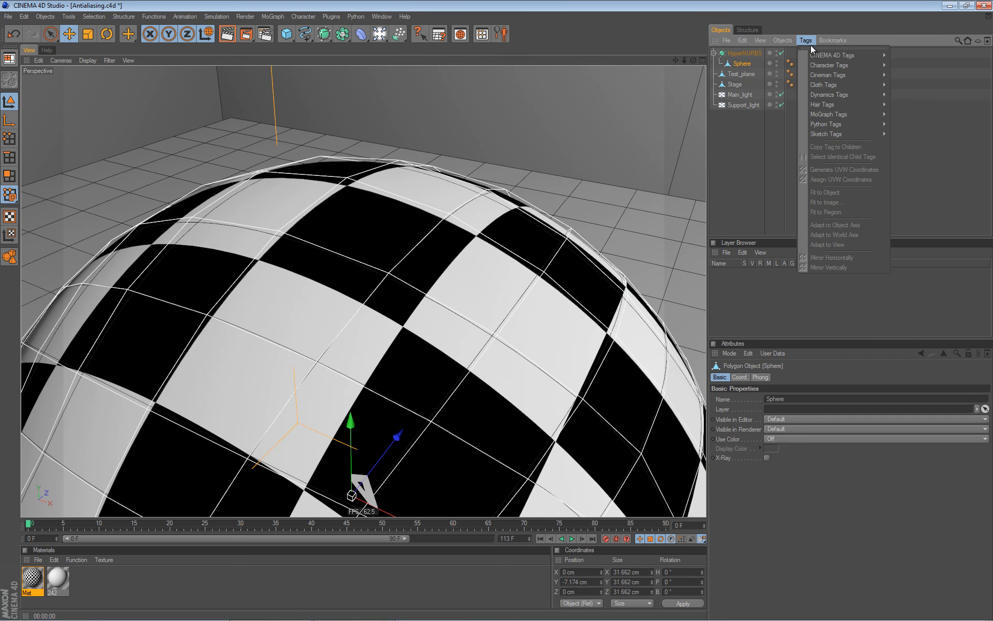
mouse_move(853, 55)
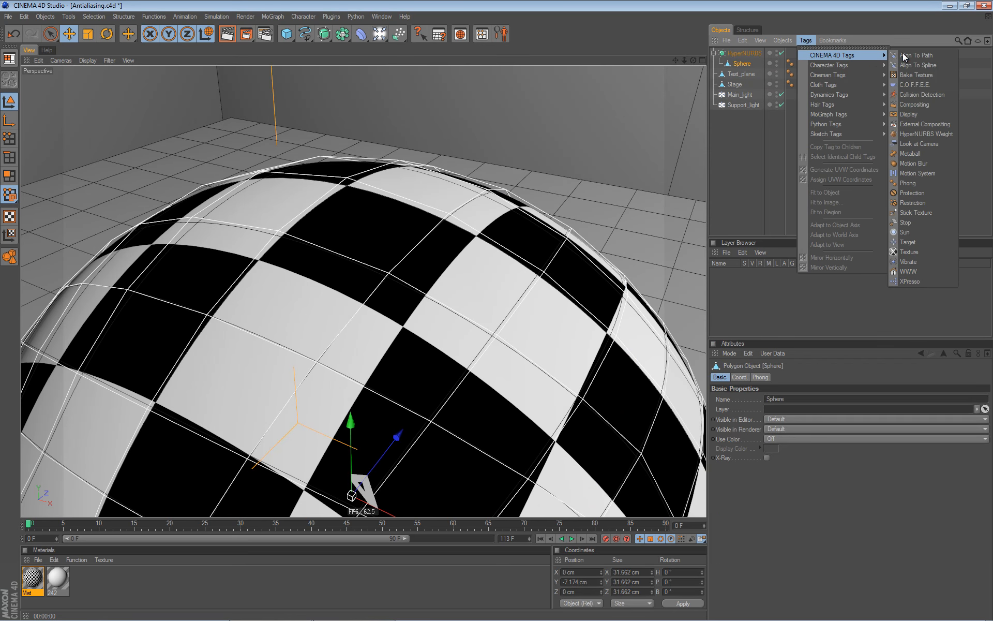
left_click(923, 105)
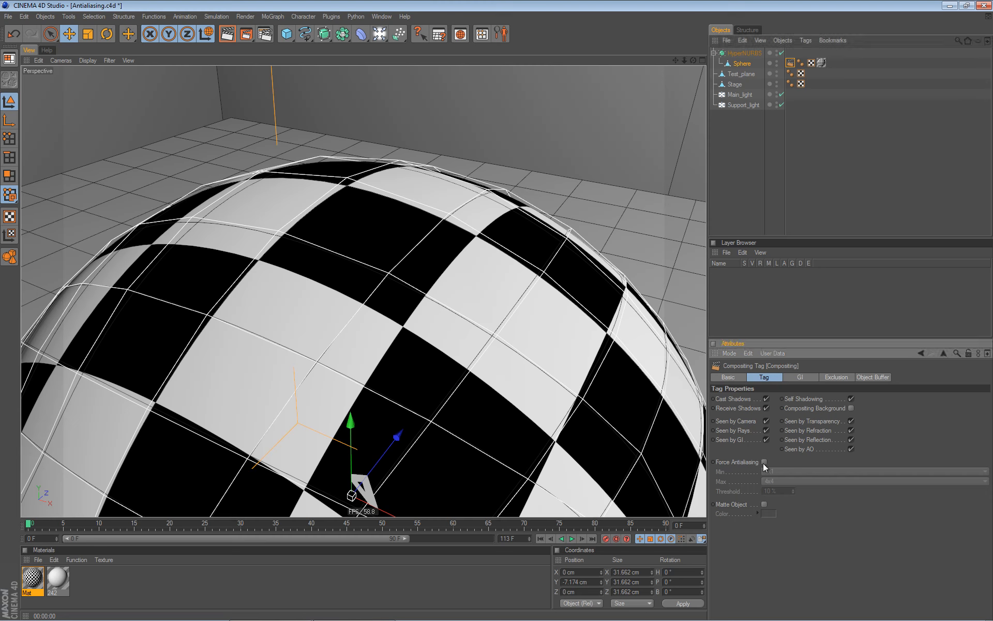
Reopen the Render Settings beside the tag properties and enable Force Antialiasing on the Sphere's Compositing tag
left_click(265, 35)
left_click_drag(837, 71, 500, 131)
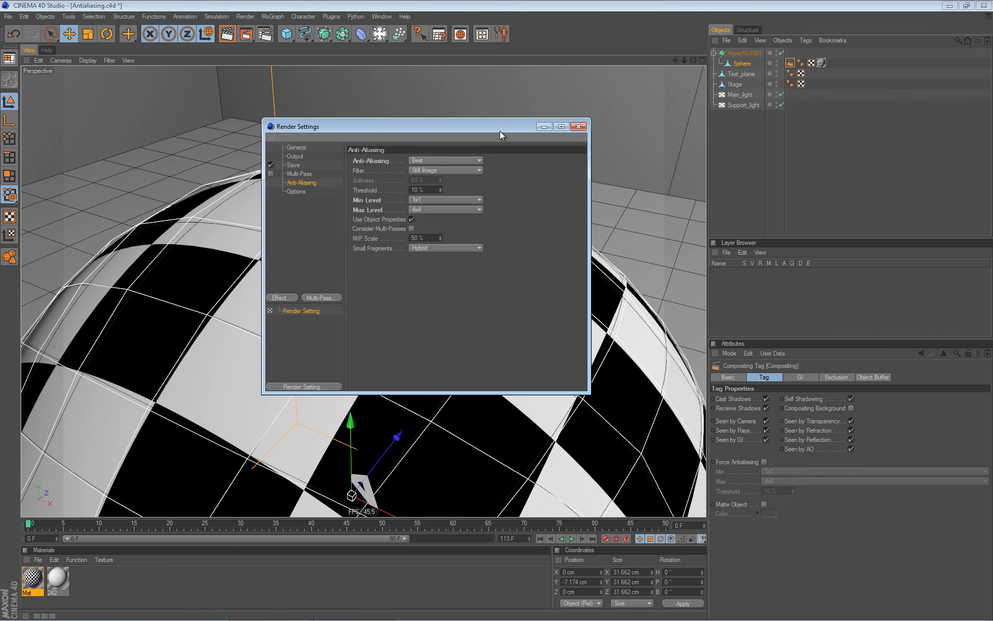
left_click(763, 462)
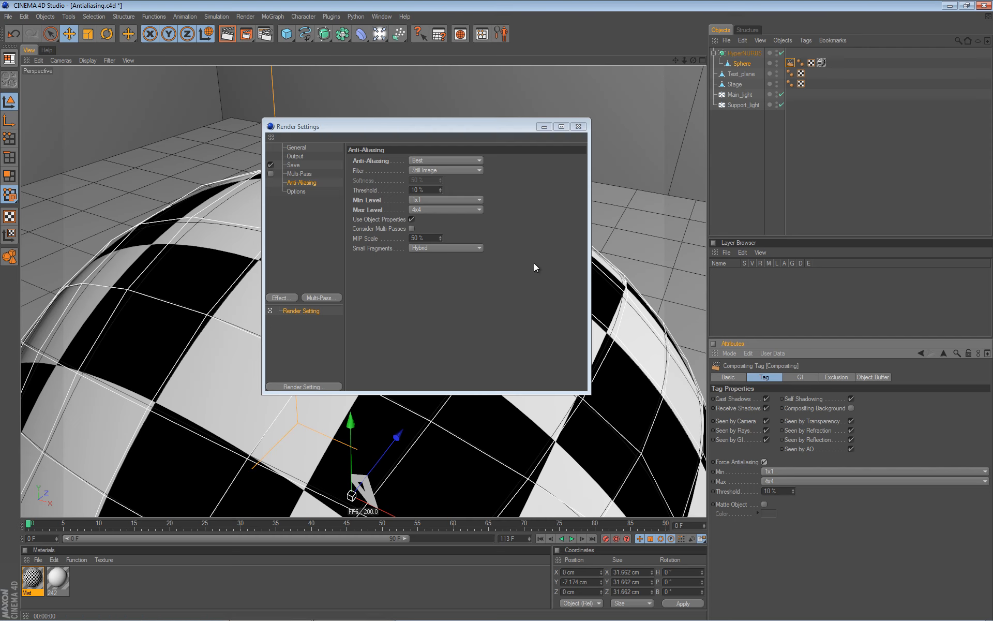
Delete the Compositing tag from the Sphere
left_click(824, 163)
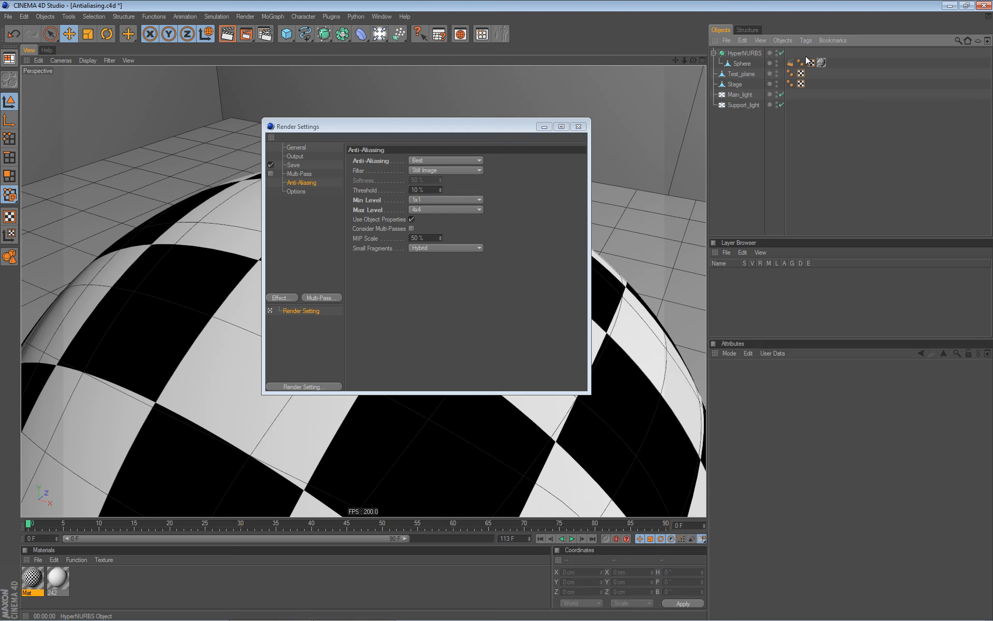
left_click(792, 63)
key("Delete")
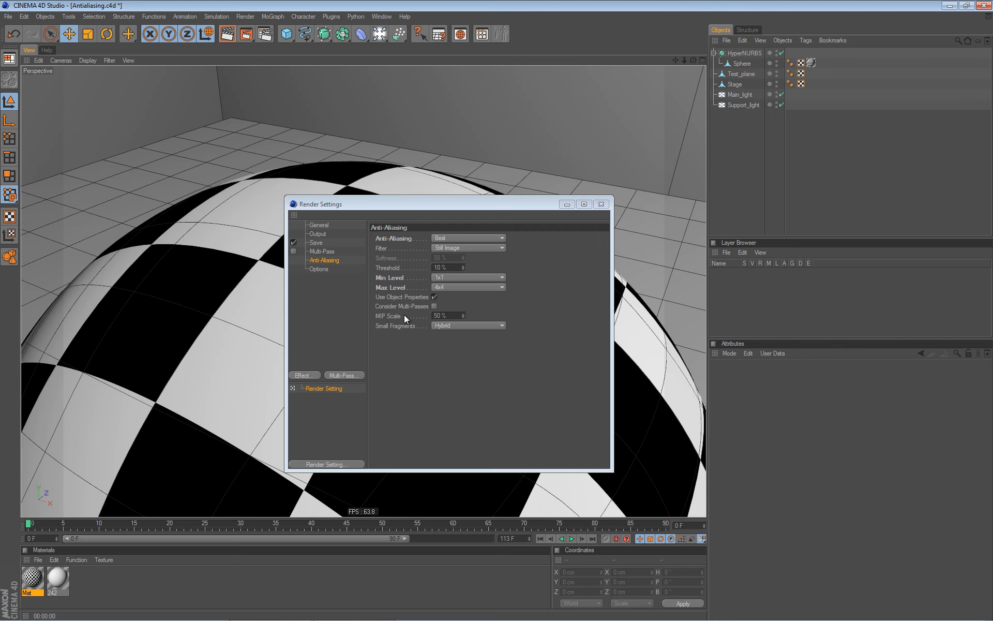
left_click(400, 310)
left_click_drag(415, 204, 735, 110)
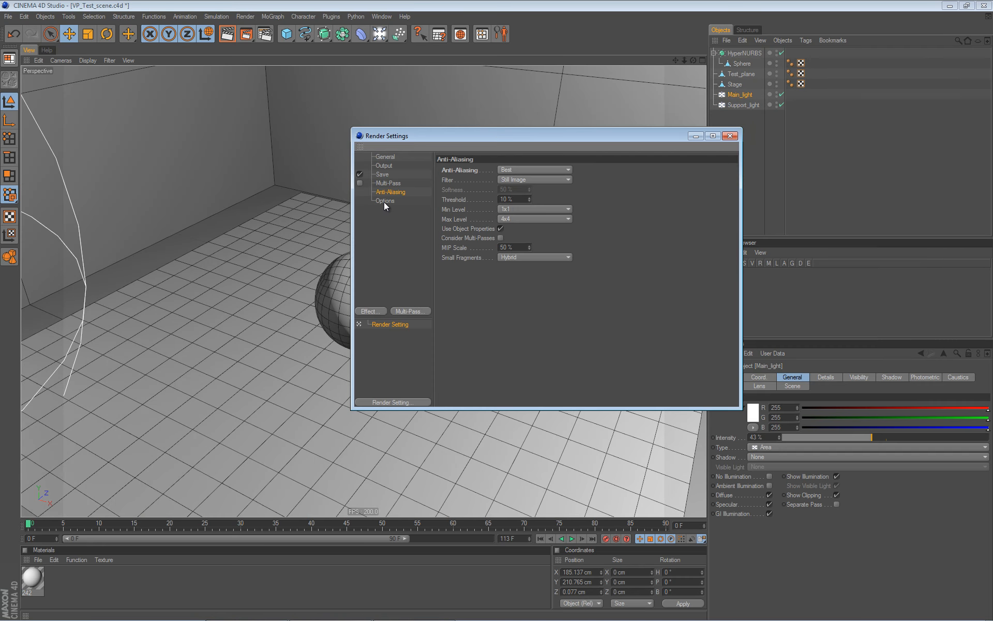
Examine the render Options for VP_Test_scene, including ray, reflection and shadow depths, Volumetric Lighting and Post Effects, keeping the settings window aside
left_click(385, 201)
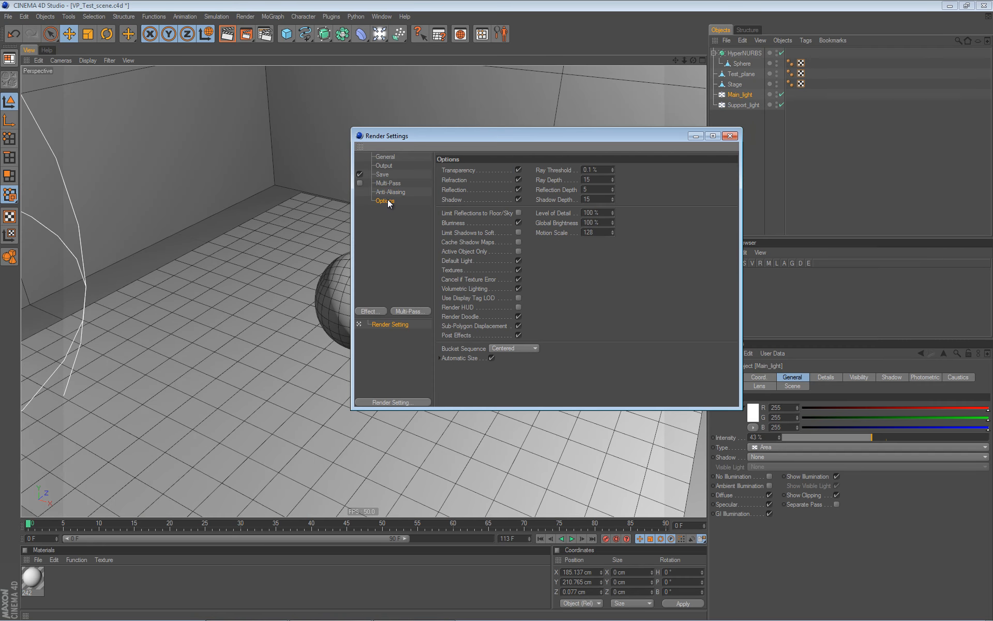
left_click_drag(517, 136, 631, 100)
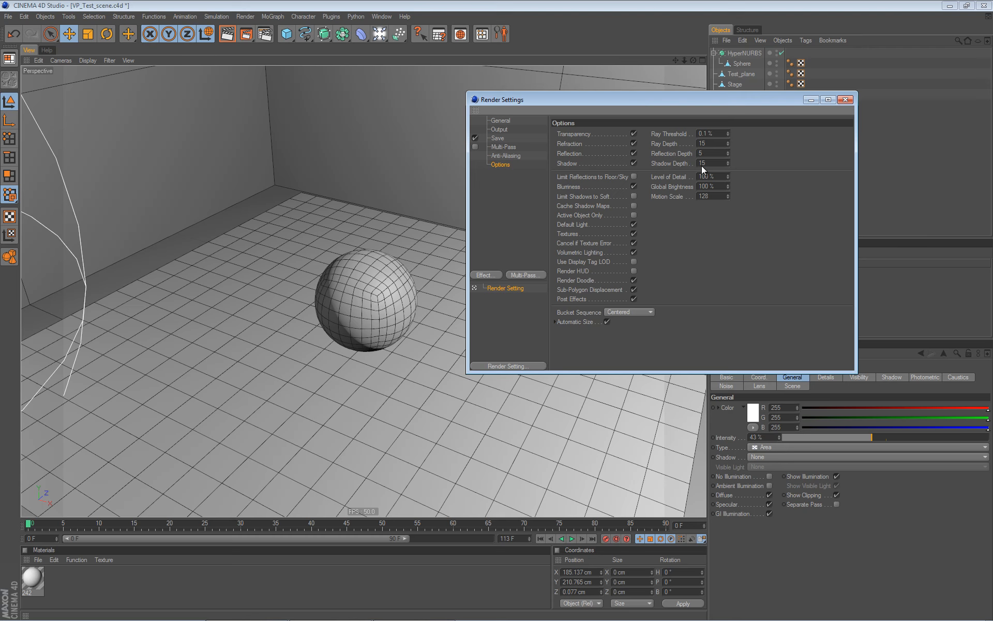
left_click_drag(596, 101, 604, 75)
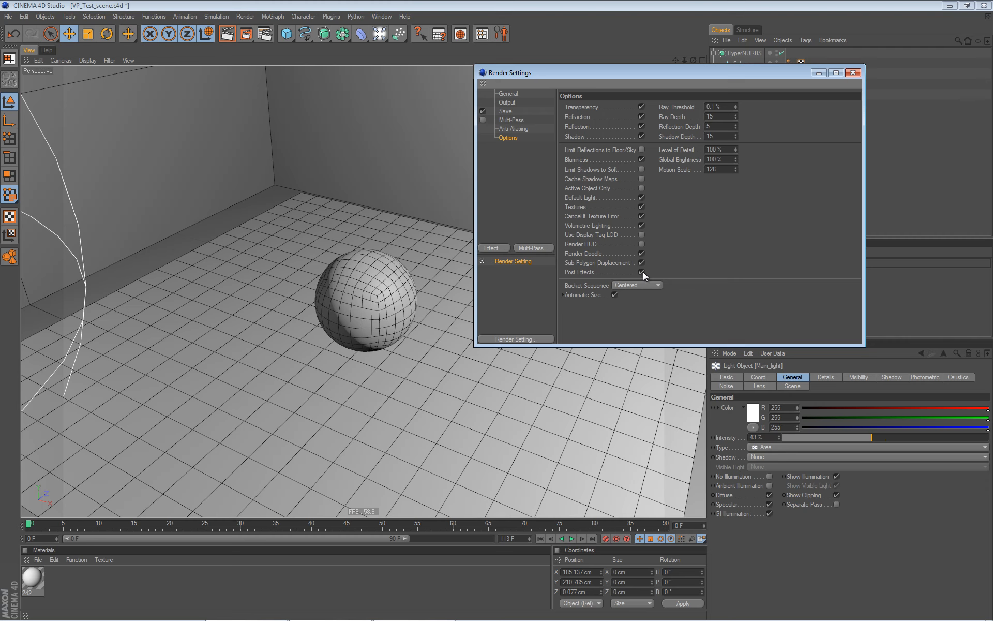
left_click_drag(571, 71, 532, 114)
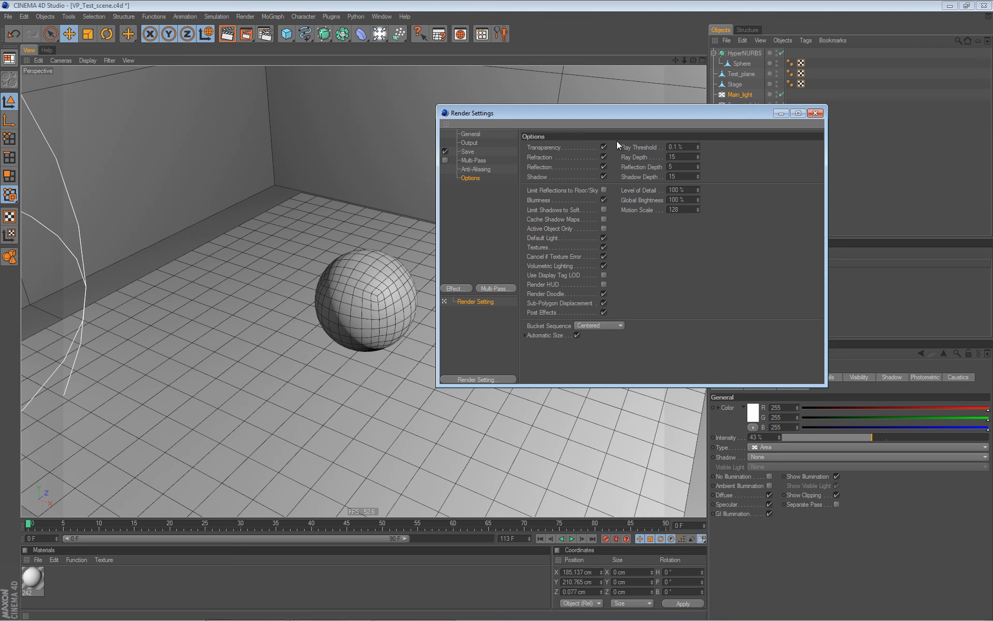
left_click_drag(642, 114, 698, 141)
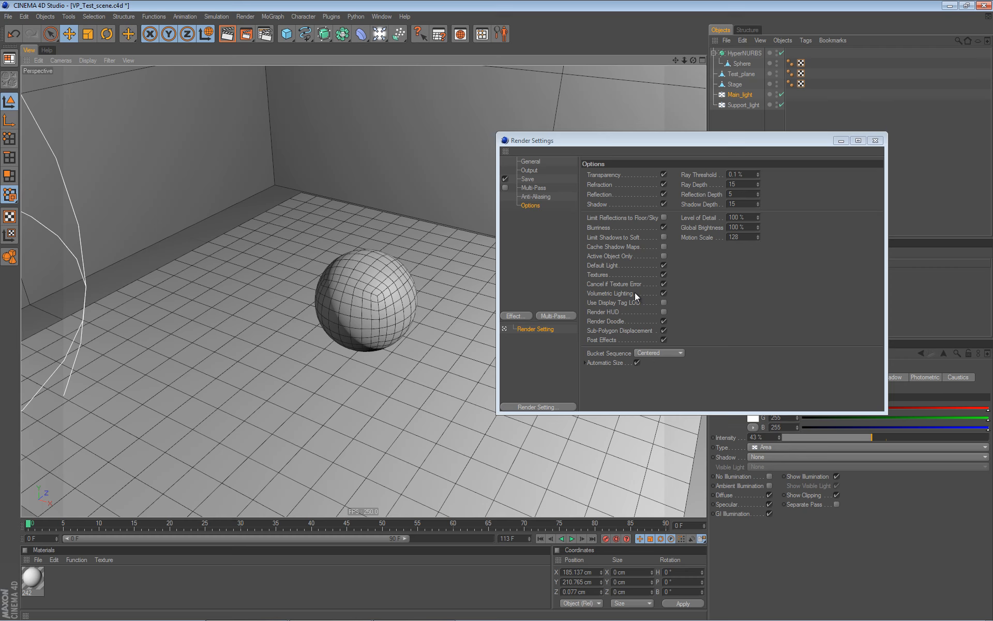
left_click(664, 294)
left_click_drag(708, 144, 801, 78)
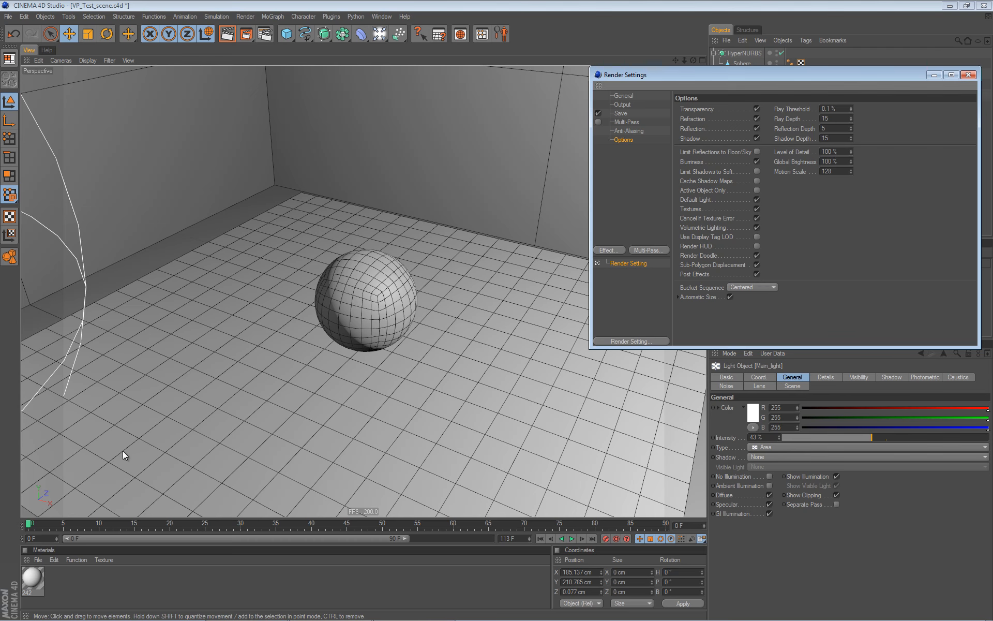
Inspect the Transparency channel of material 242, close its editor, and return to the Ray Depth render option
double_click(29, 577)
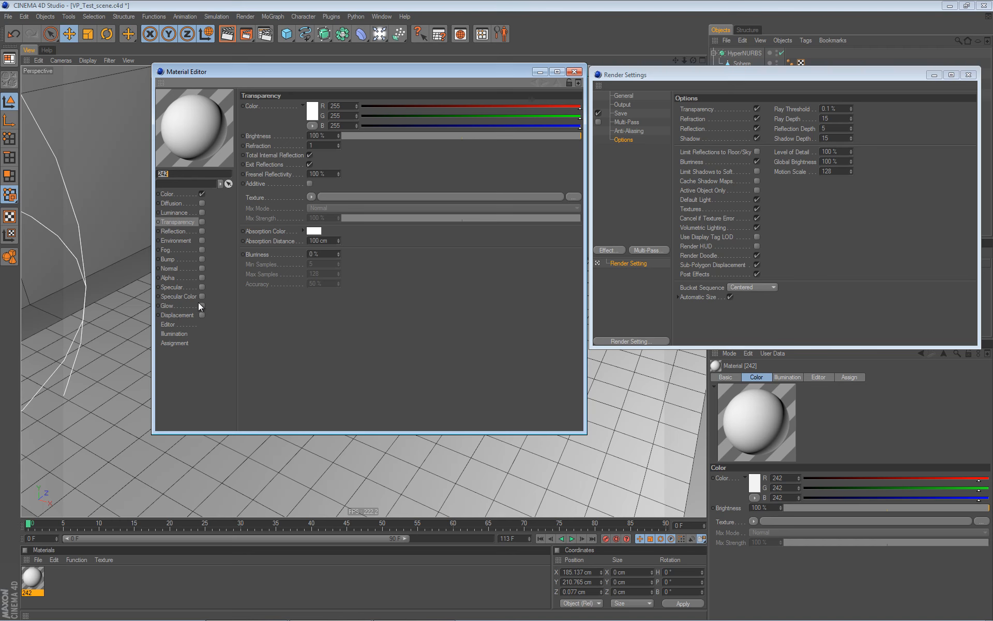
left_click(580, 72)
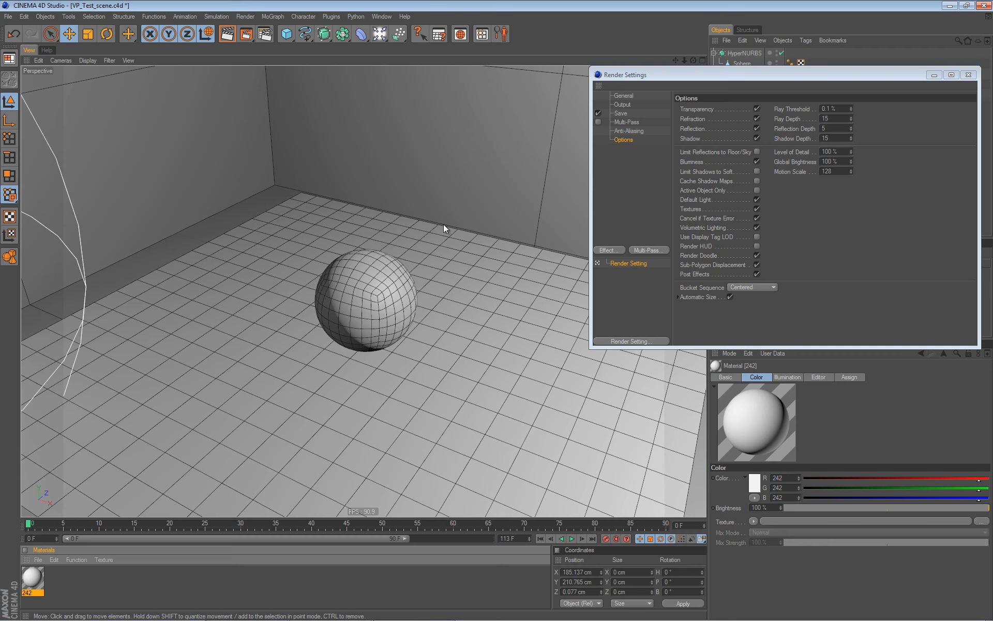
left_click(802, 120)
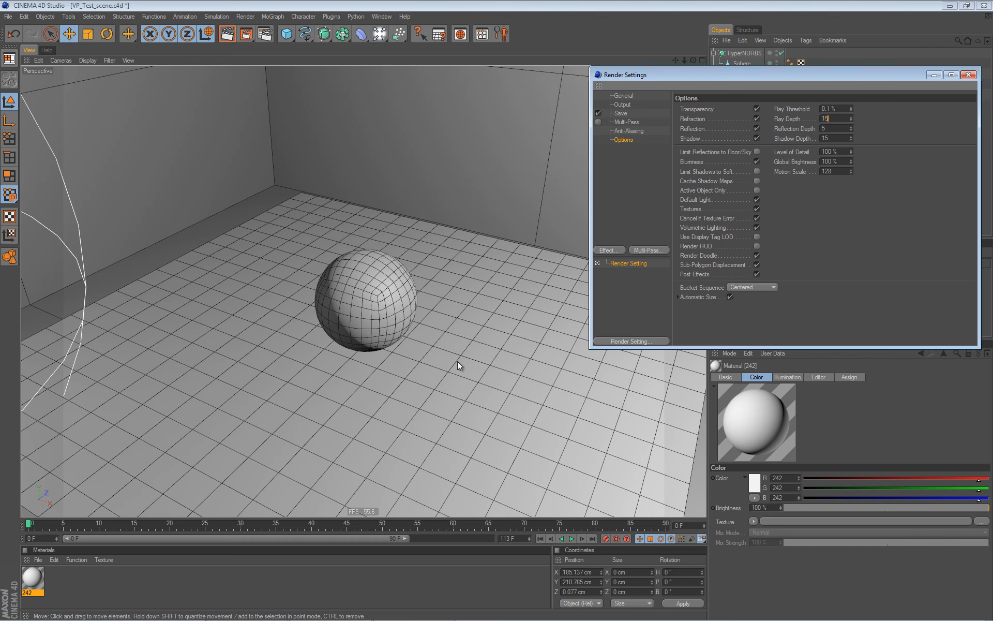
Reopen the Render Settings, view the Multi-Pass page, and add the Global Illumination effect
key("ctrl+b")
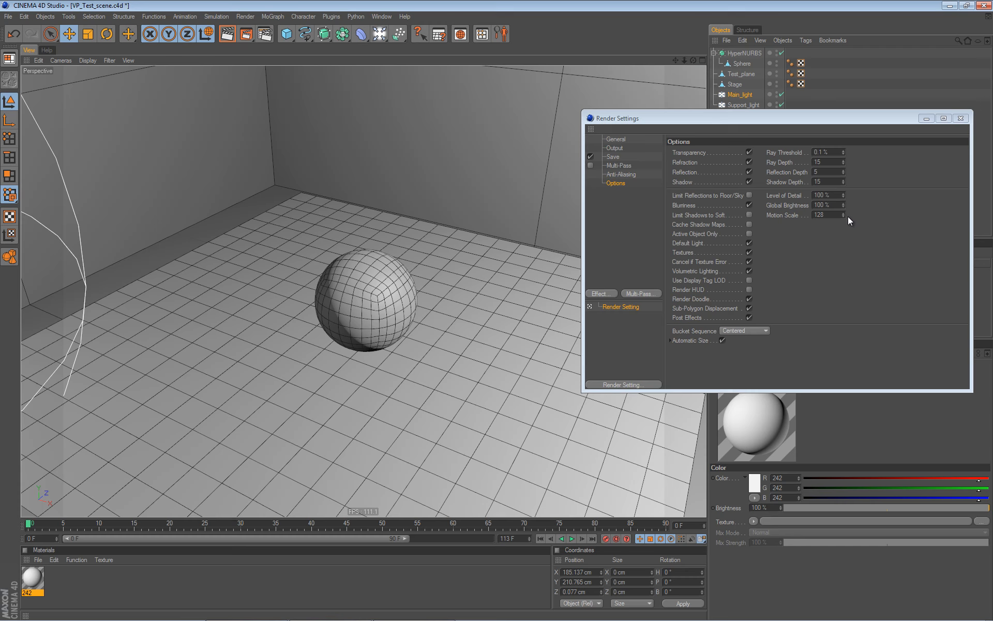
left_click(627, 166)
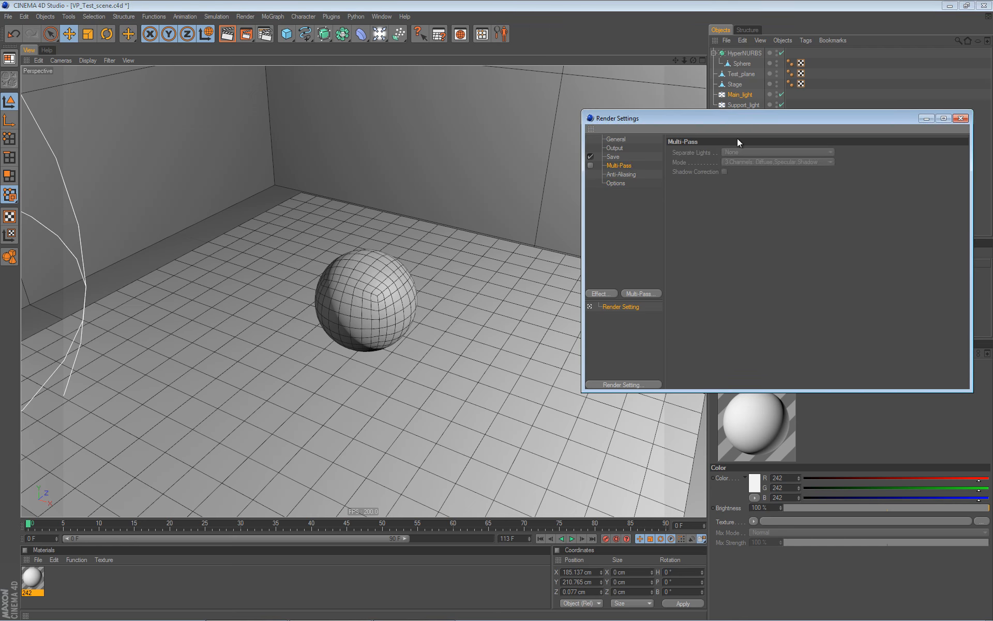
left_click_drag(702, 120, 562, 150)
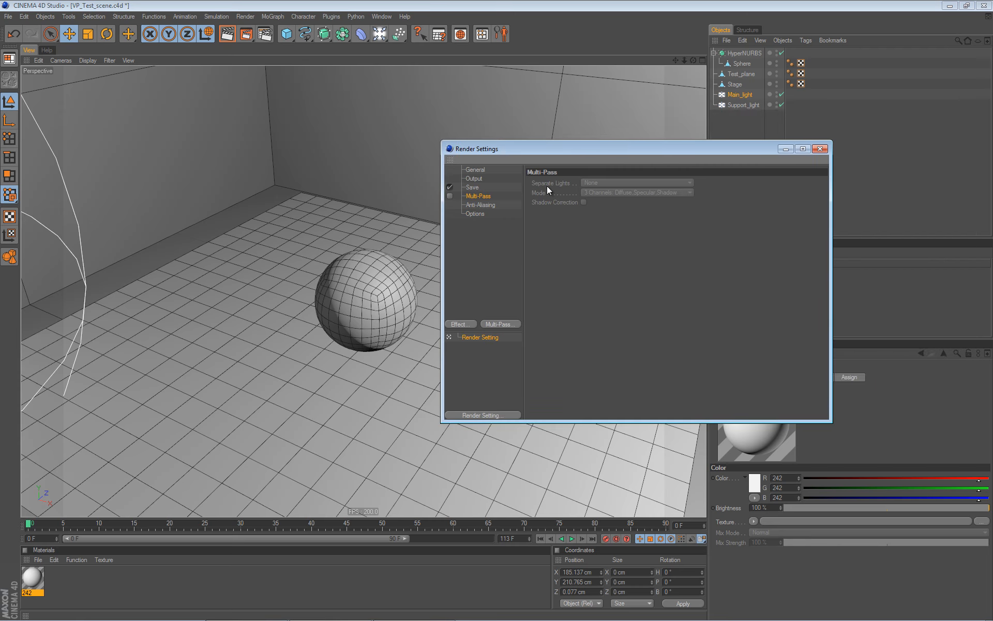
left_click(467, 323)
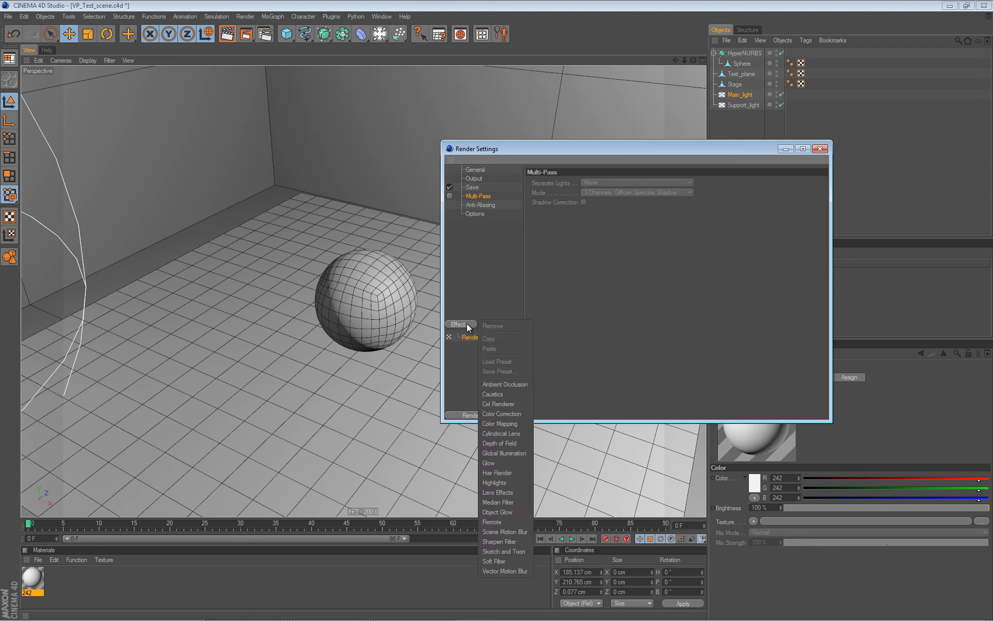
left_click(507, 454)
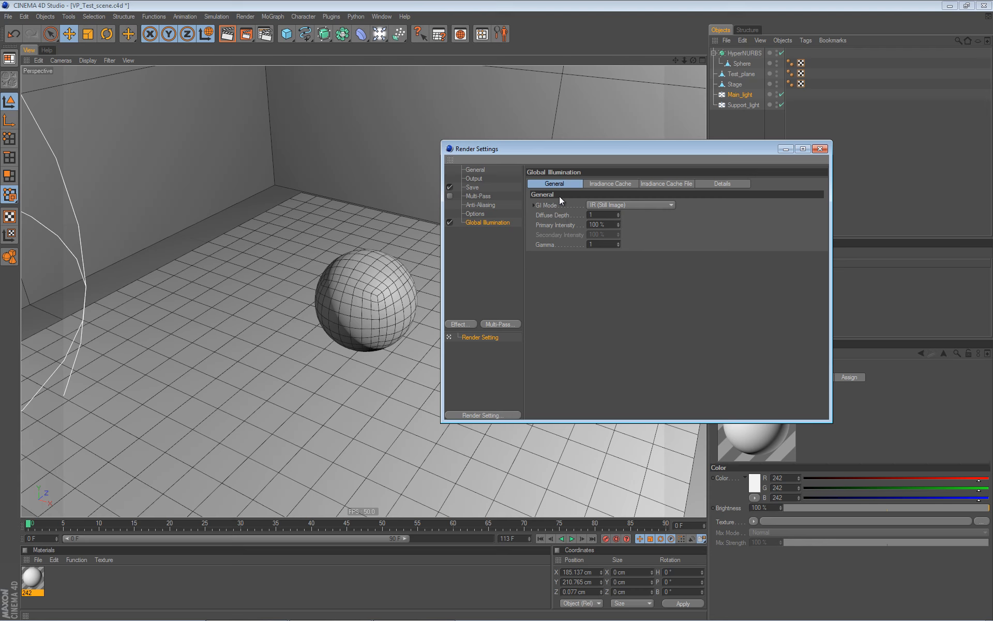
Examine the Global Illumination effect's General, Irradiance Cache and Irradiance Cache File settings, keeping the settings window clear of the sphere
left_click_drag(629, 145, 590, 129)
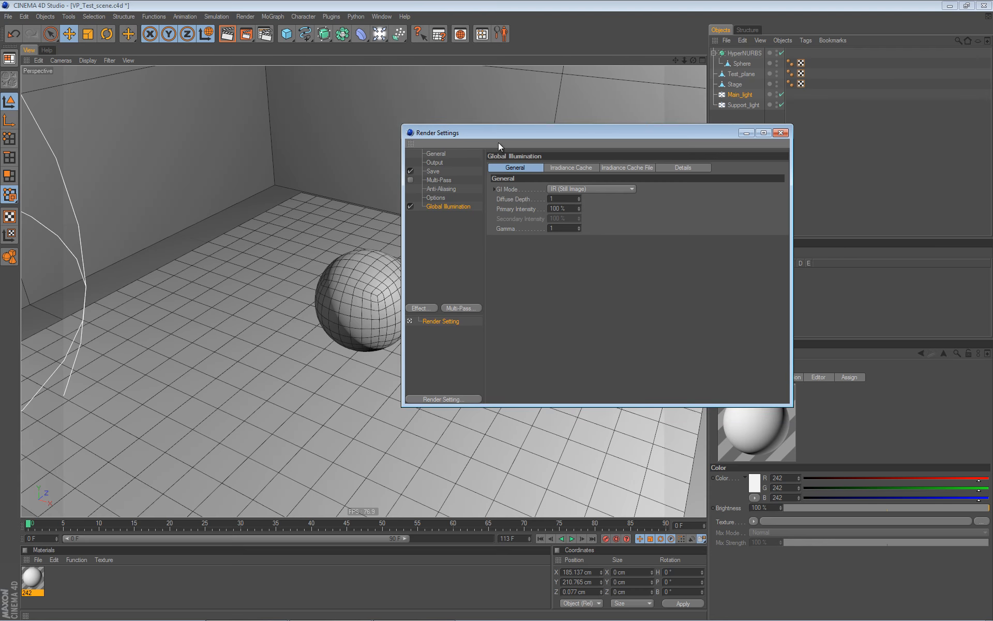
left_click_drag(498, 138, 517, 171)
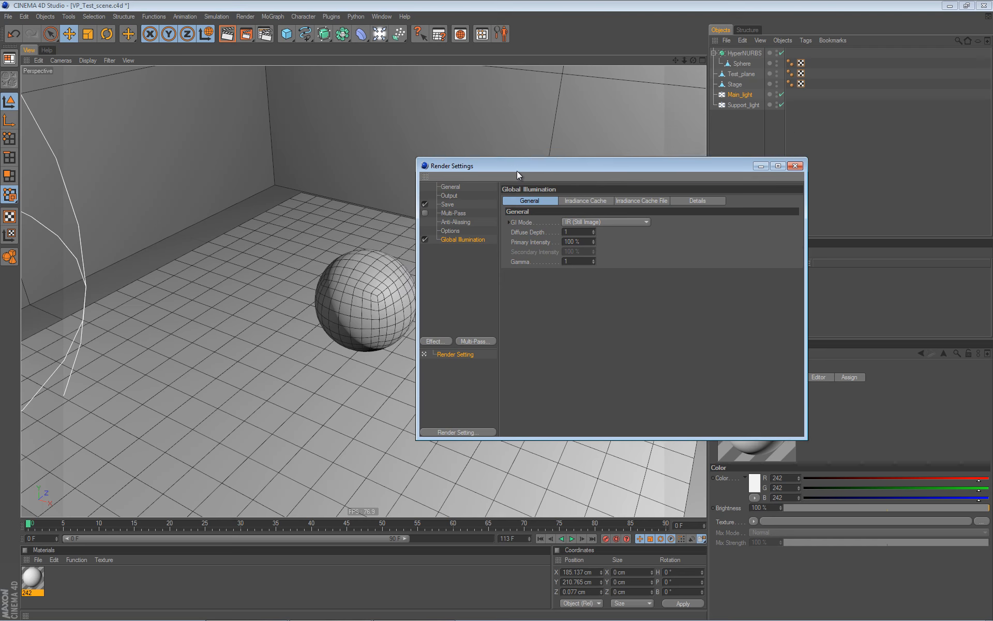
left_click(582, 205)
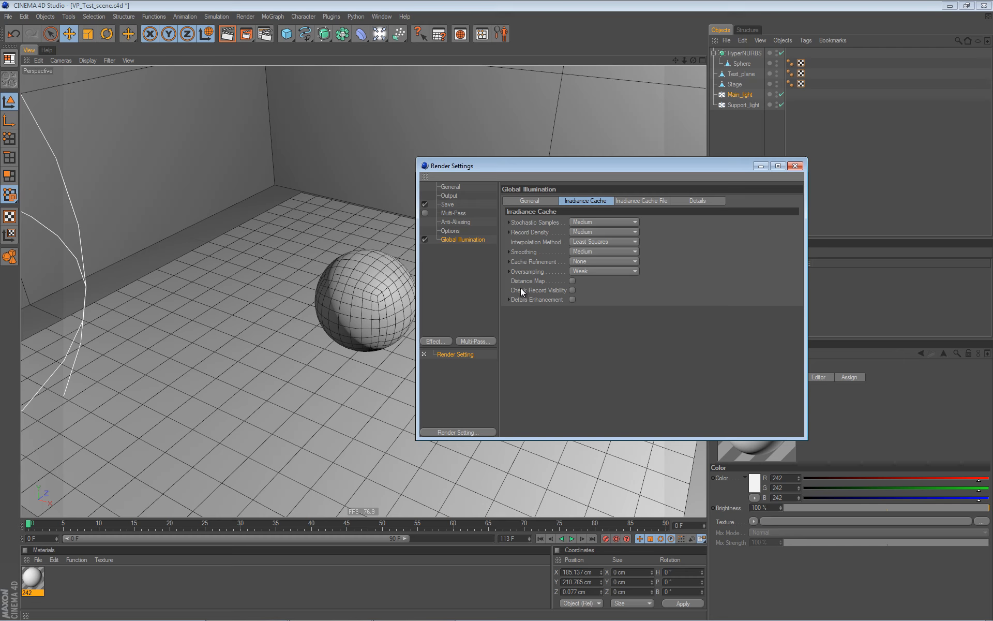
left_click(509, 233)
left_click(509, 232)
left_click(640, 201)
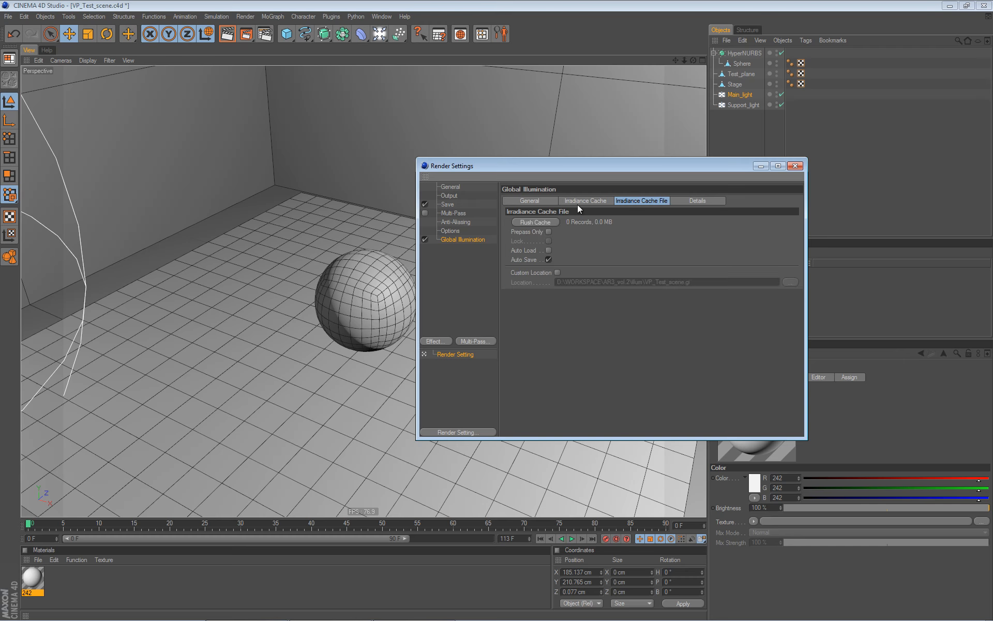
left_click(538, 201)
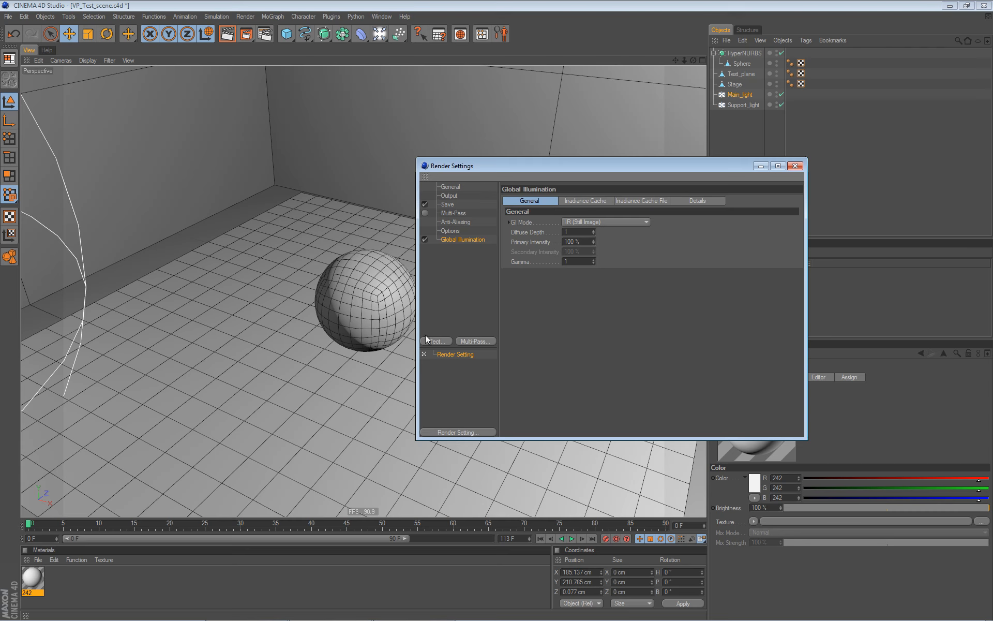
left_click(582, 204)
left_click_drag(582, 169, 723, 143)
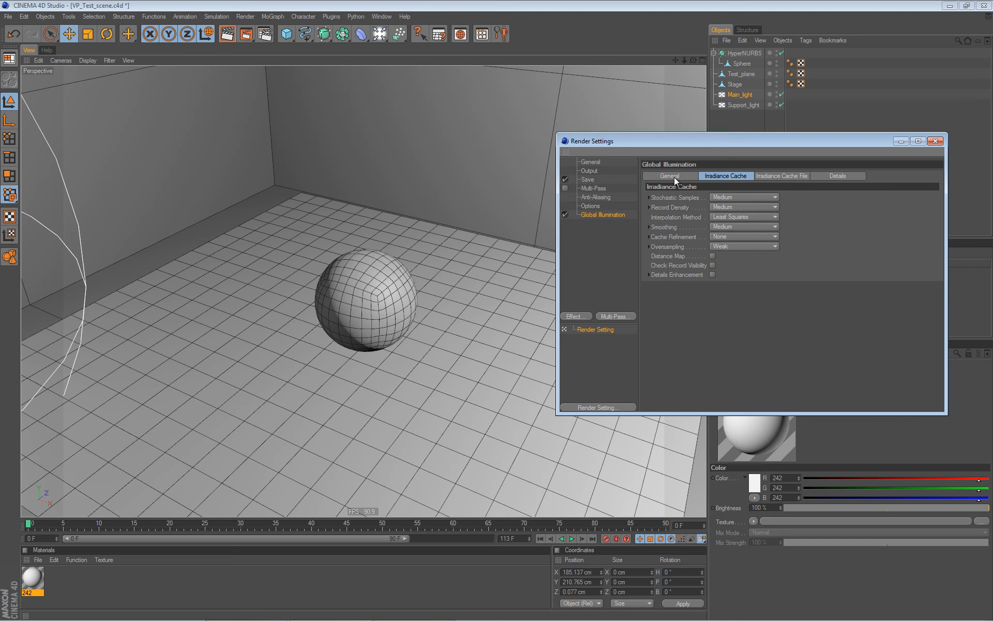
mouse_move(781, 139)
left_mouse_down()
mouse_move(771, 115)
mouse_move(786, 133)
mouse_move(795, 127)
left_mouse_up()
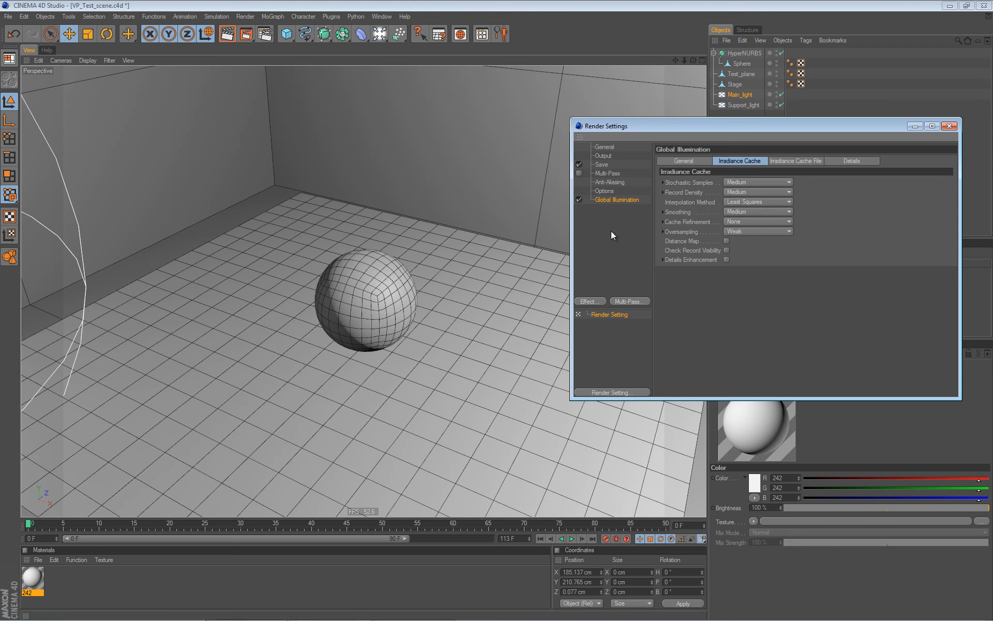
left_click(684, 161)
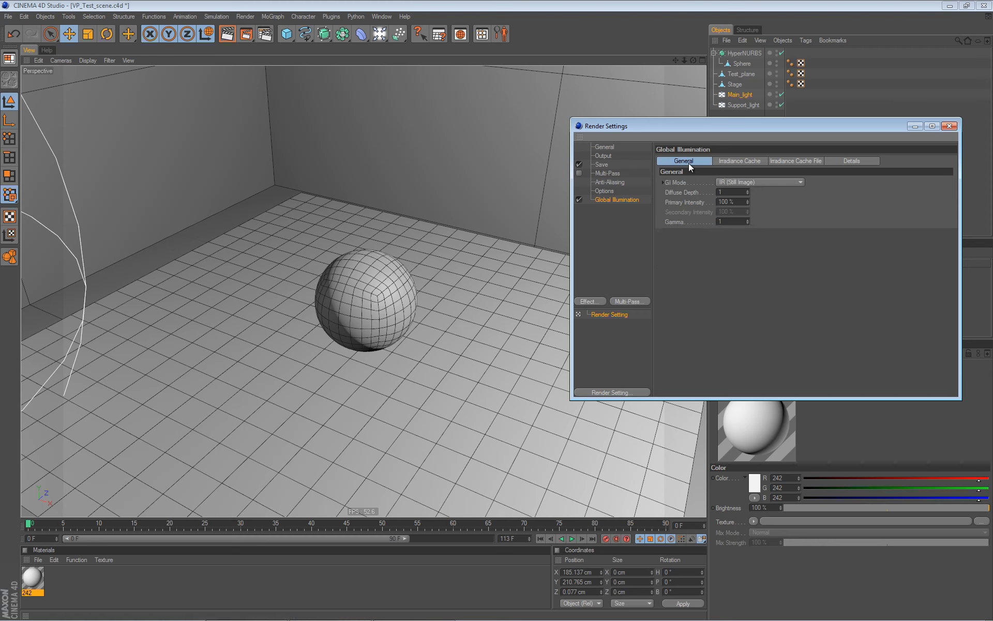
left_click(744, 164)
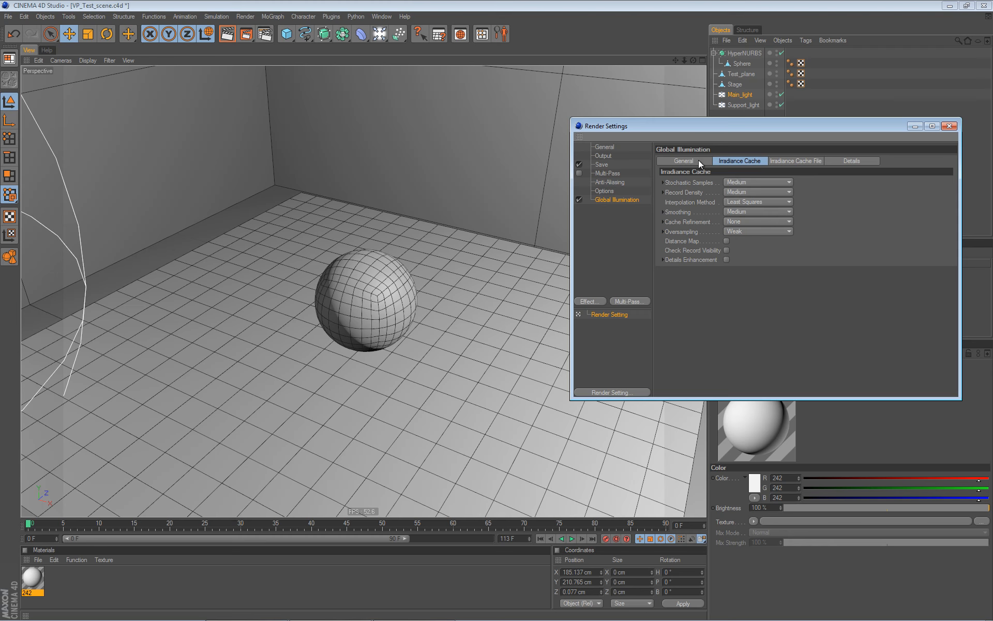
left_click(681, 161)
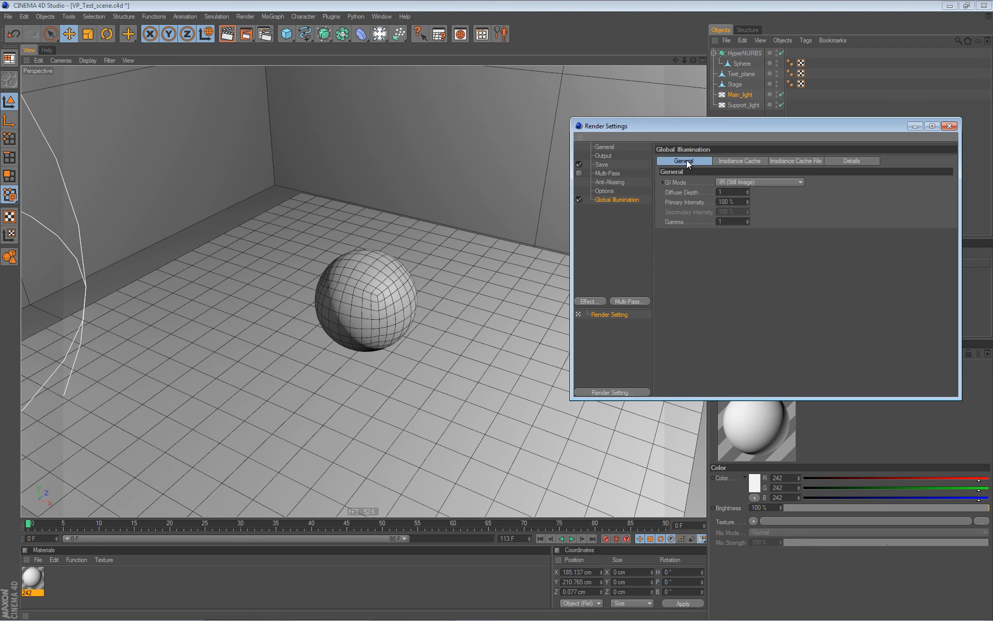